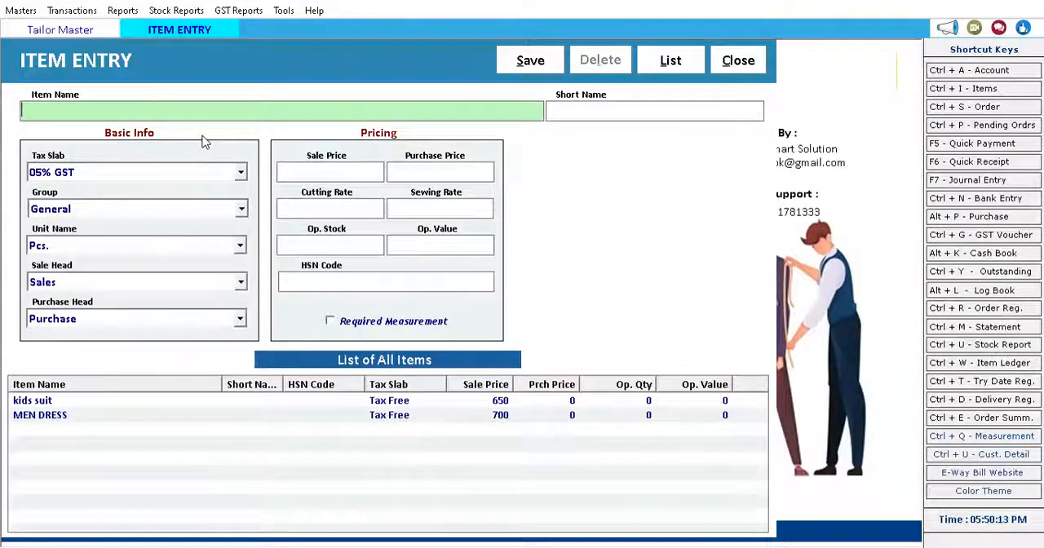
Enter Waist Coat as the new item's name and leave its short name blank.
text(Waist C)
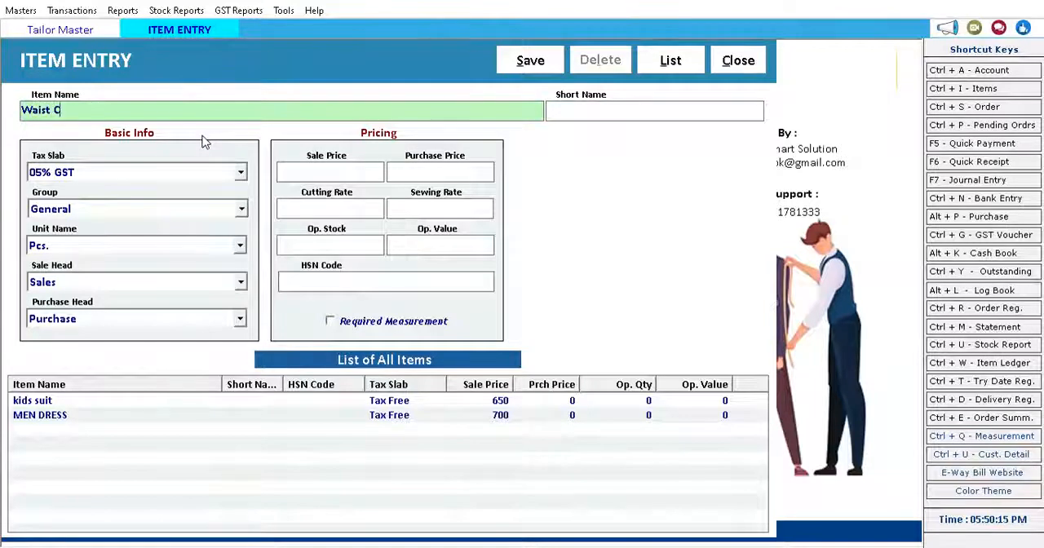
text(oat)
key(Return)
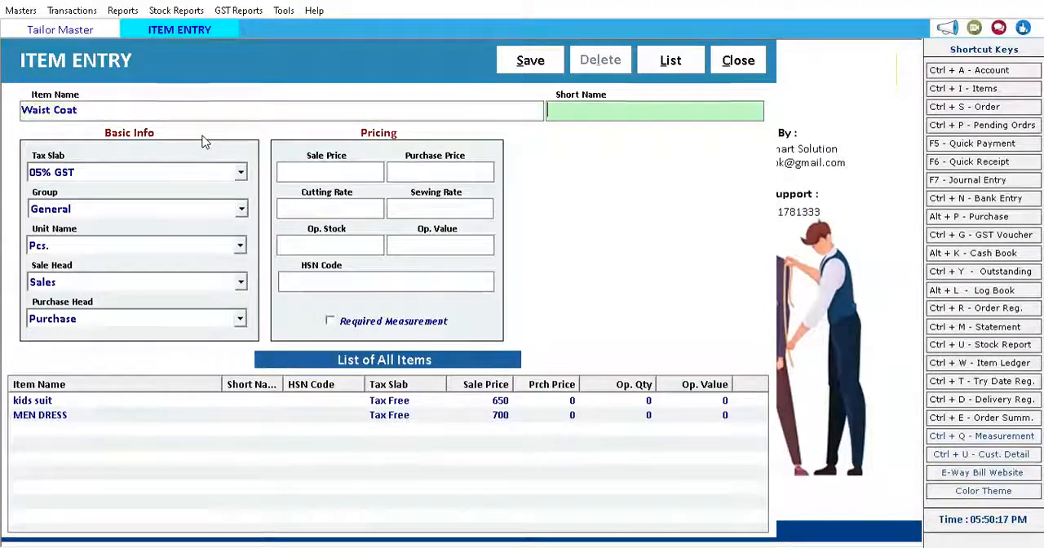
key(Return)
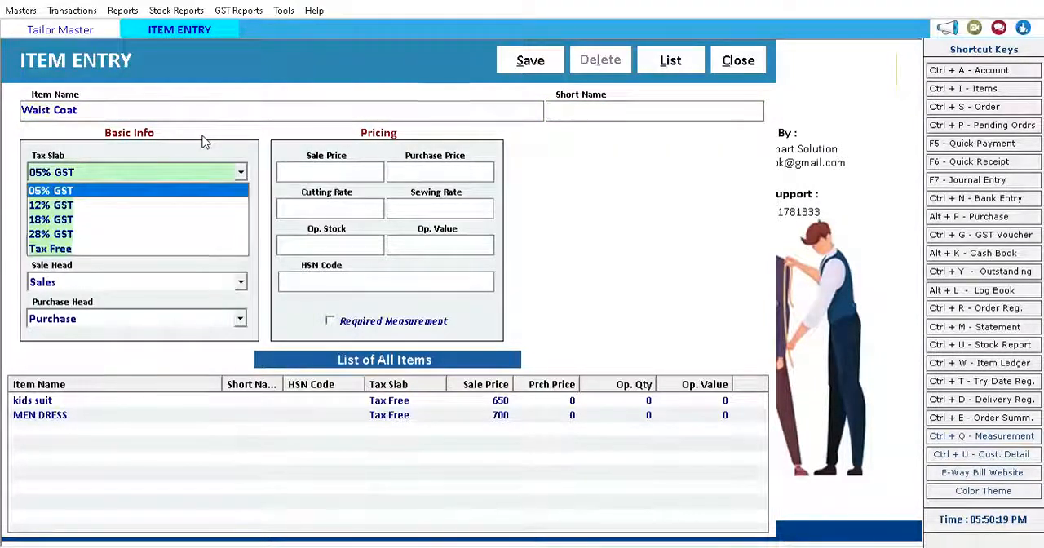
Set the item's tax slab to Tax Free, keeping the General group, Pcs. unit, Sales head and Purchase head.
key(Down)
key(Down)
key(Down)
key(Down)
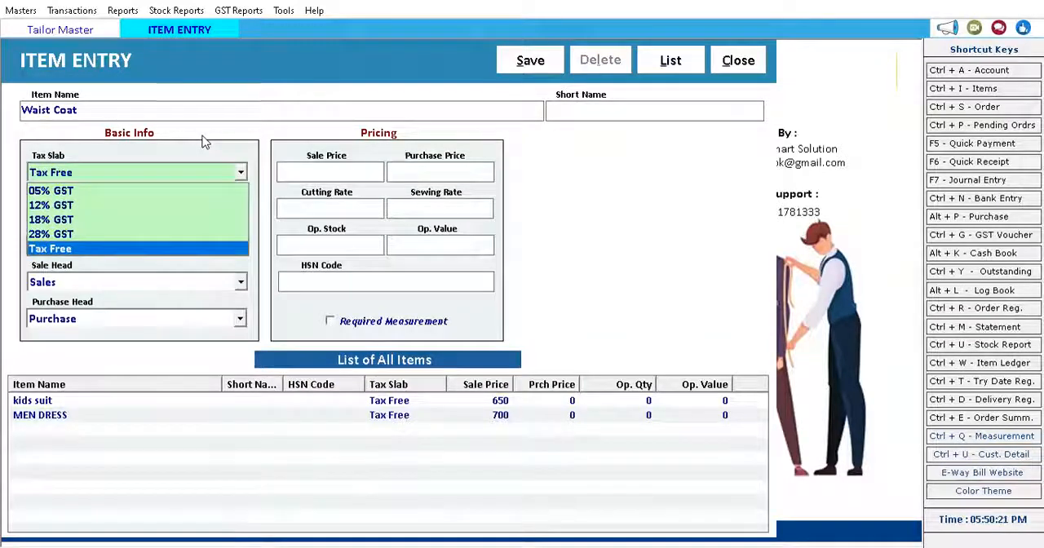
key(Return)
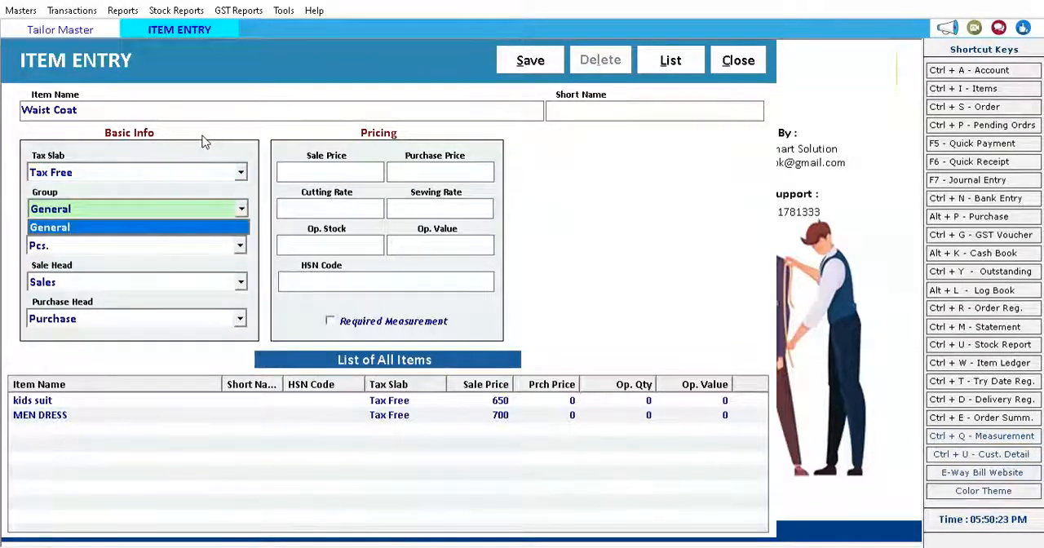
key(Return)
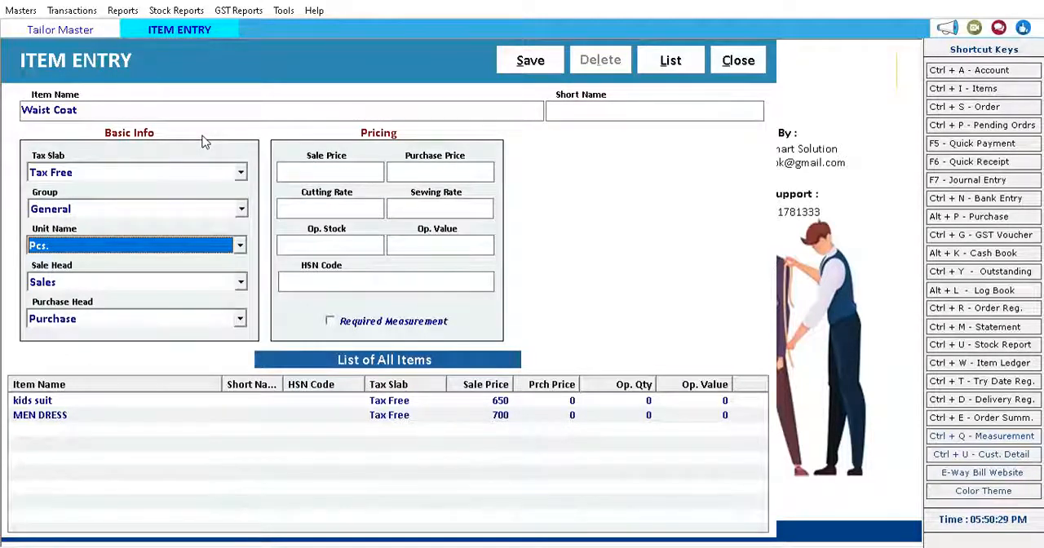
key(Return)
key(Return)
key(Return)
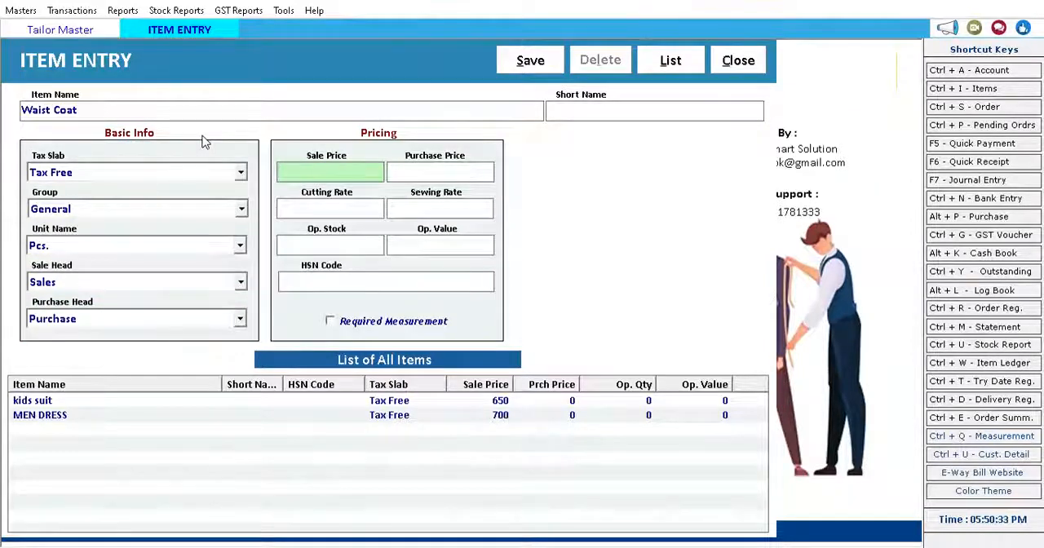
Set the item's sale price to 3500, leaving the remaining price, rate, opening stock and HSN fields blank.
text(3500)
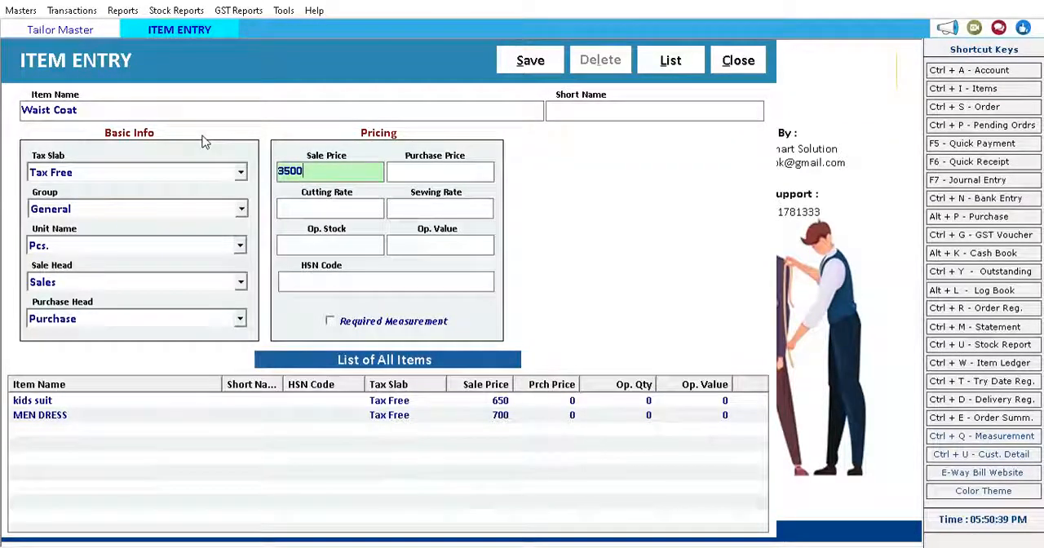
key(Tab)
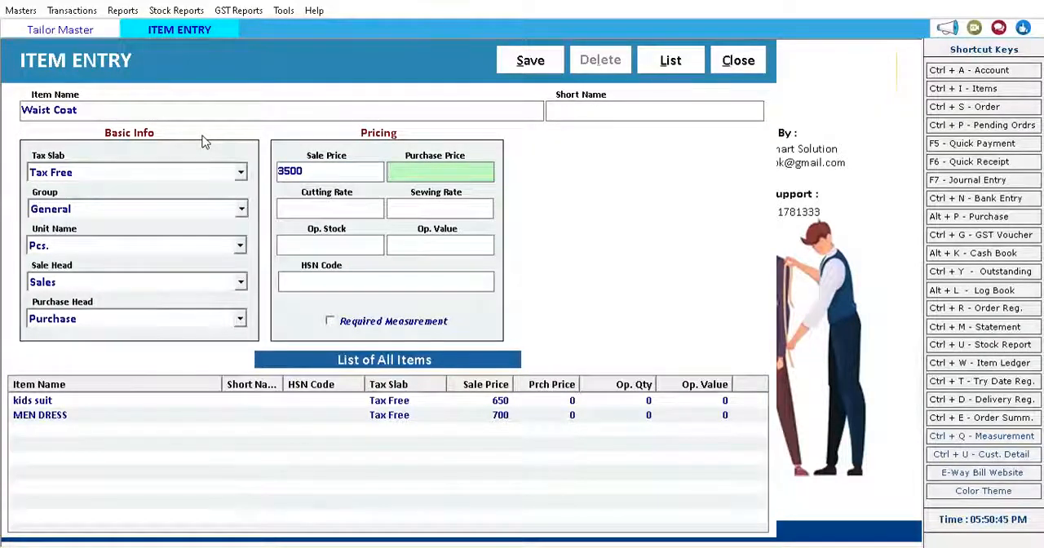
key(Tab)
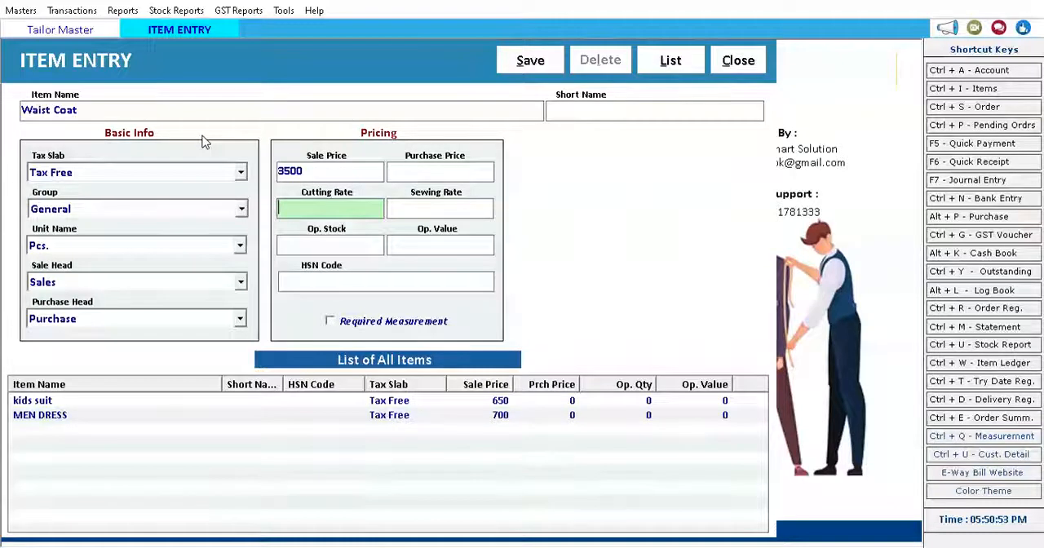
key(Return)
key(Return)
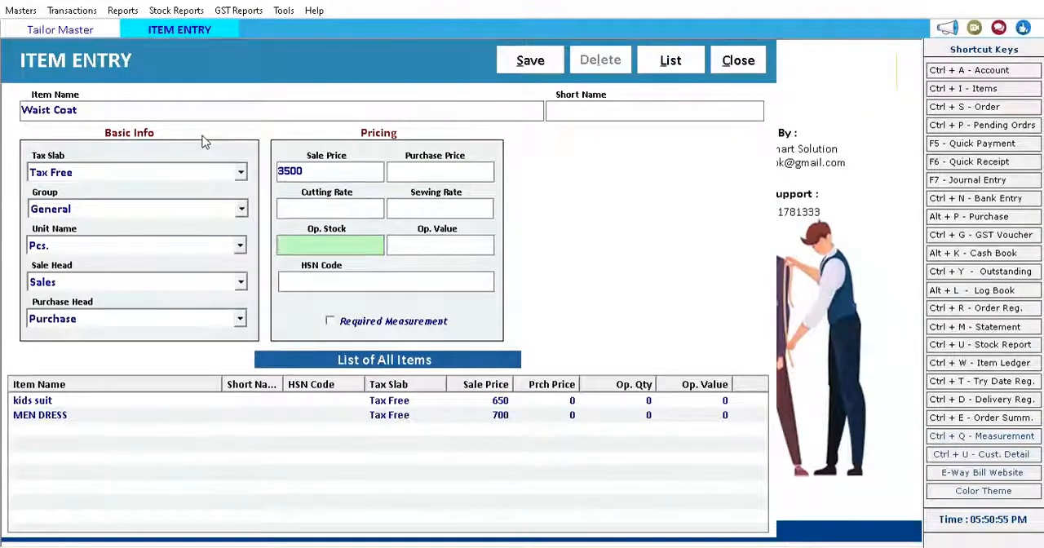
key(Return)
key(Return)
key(Return)
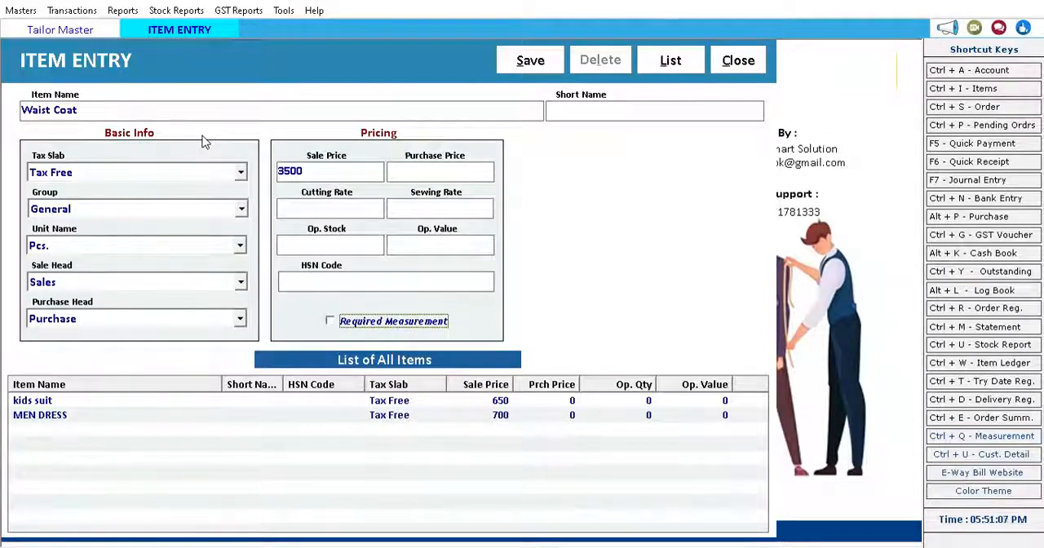
Mark the item as requiring measurement and list the measurement parameters L, w, h and extra.
key(space)
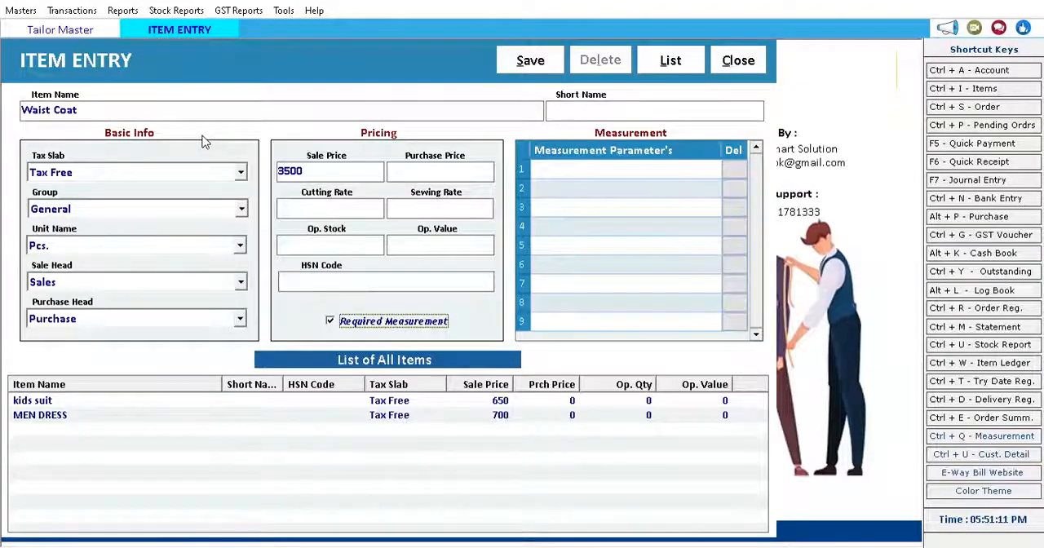
click(604, 174)
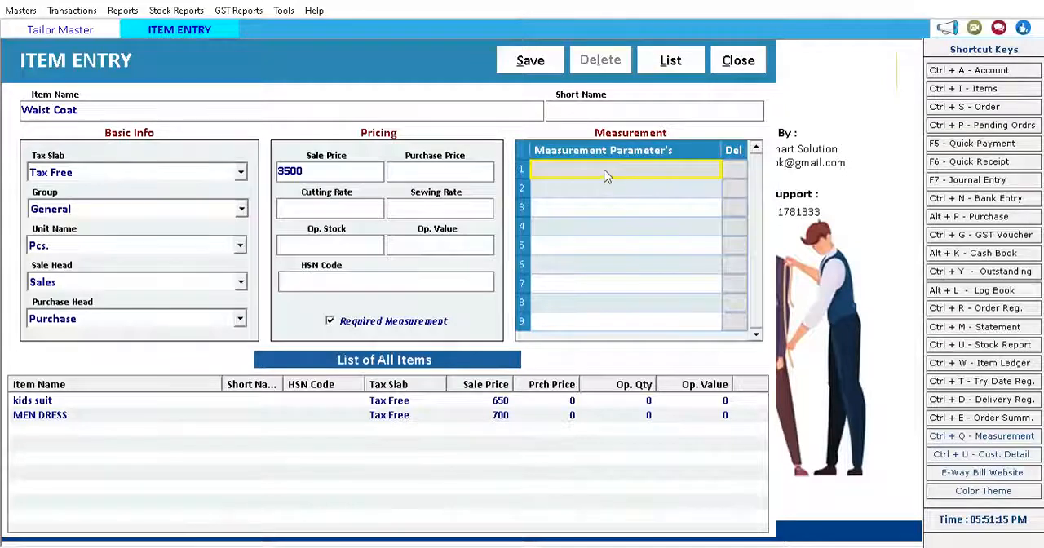
text(L)
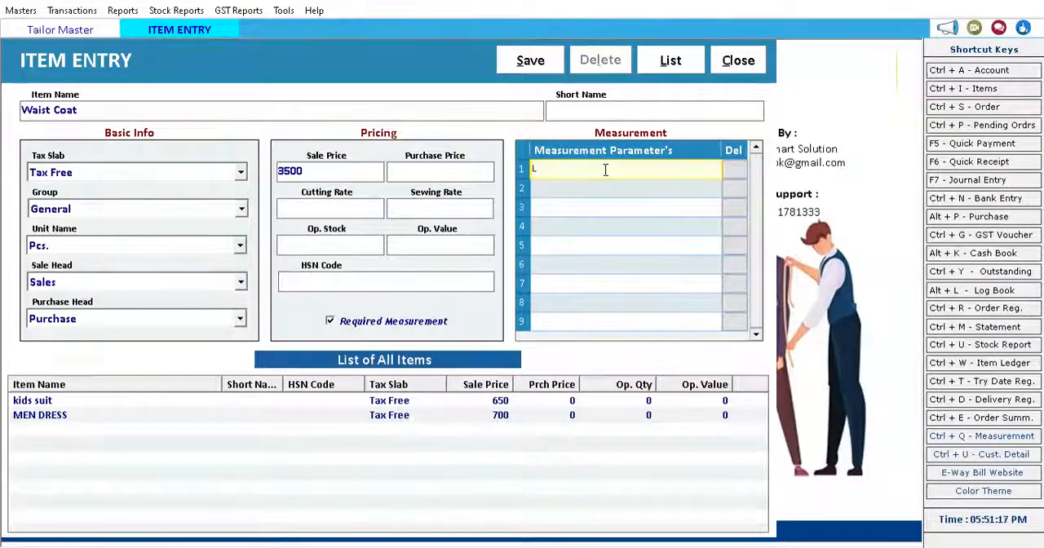
key(Return)
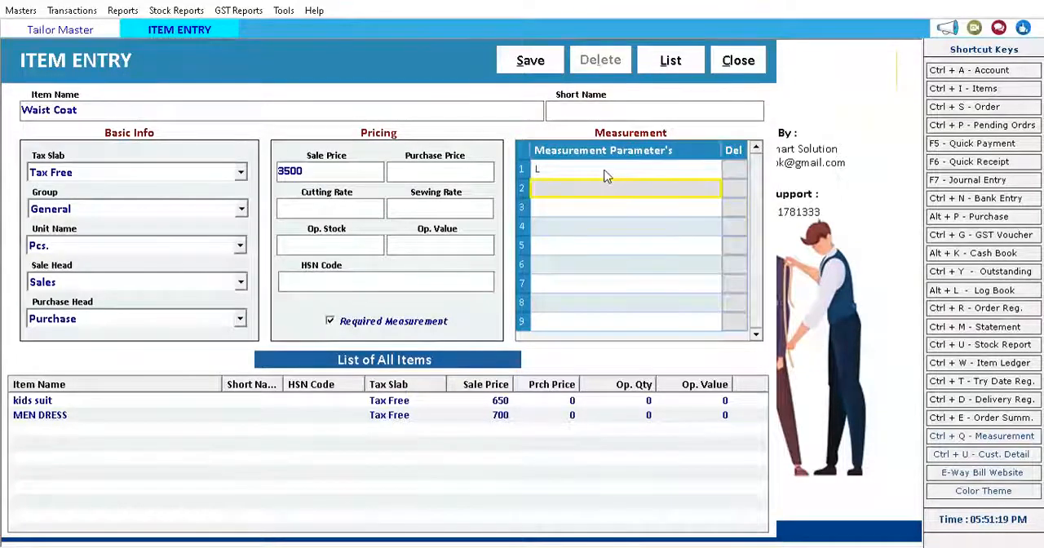
text(w)
key(Return)
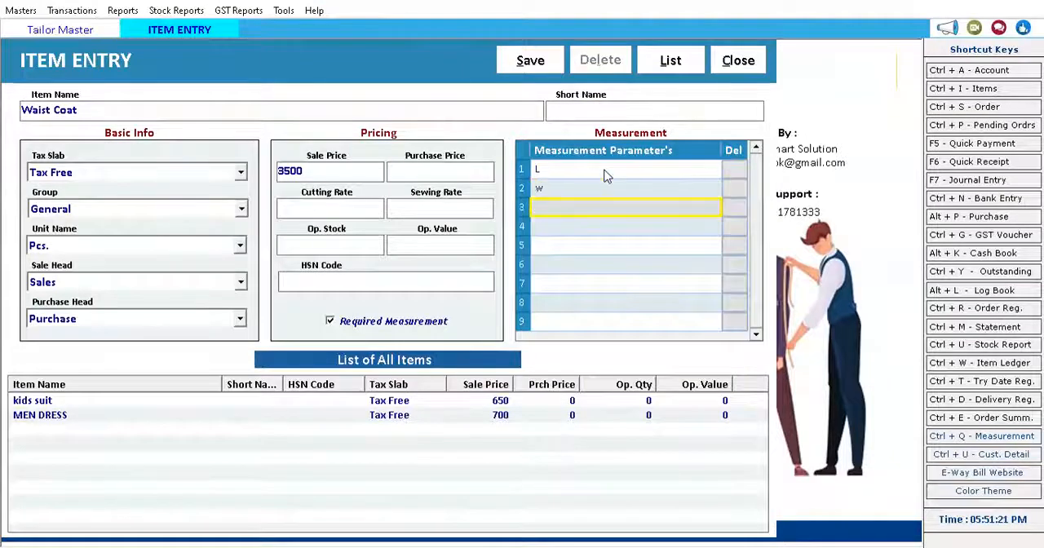
text(h)
key(Return)
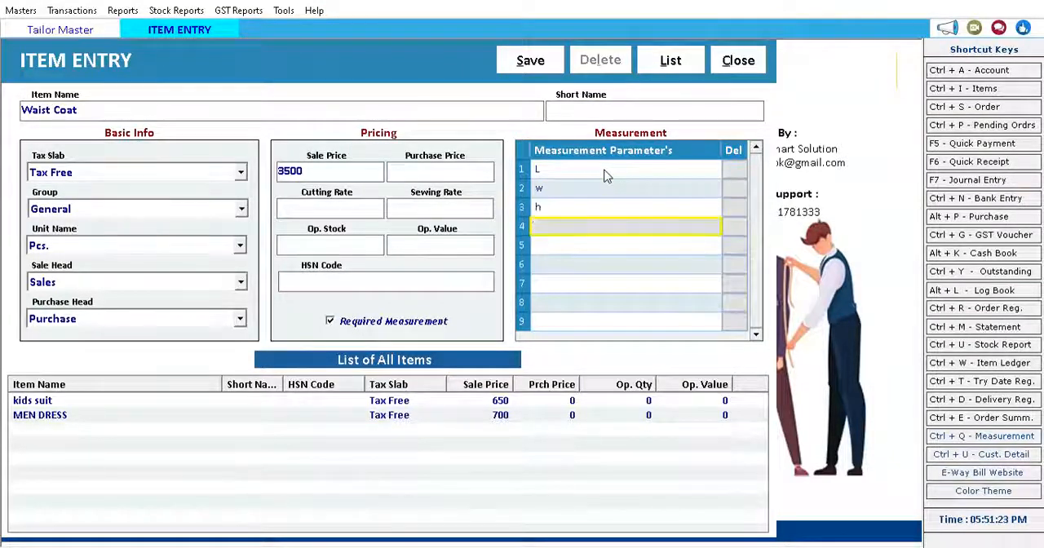
text(extra)
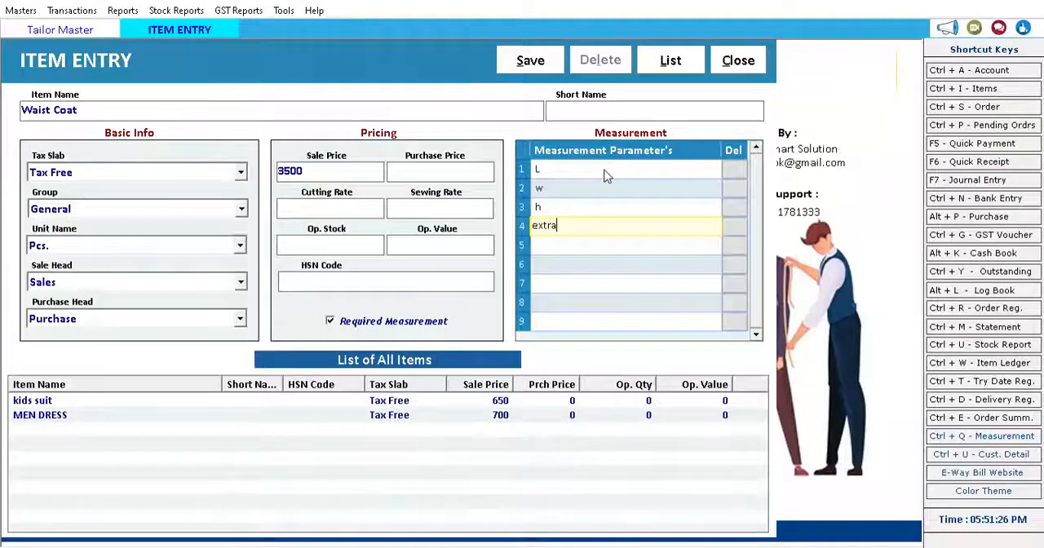
key(Return)
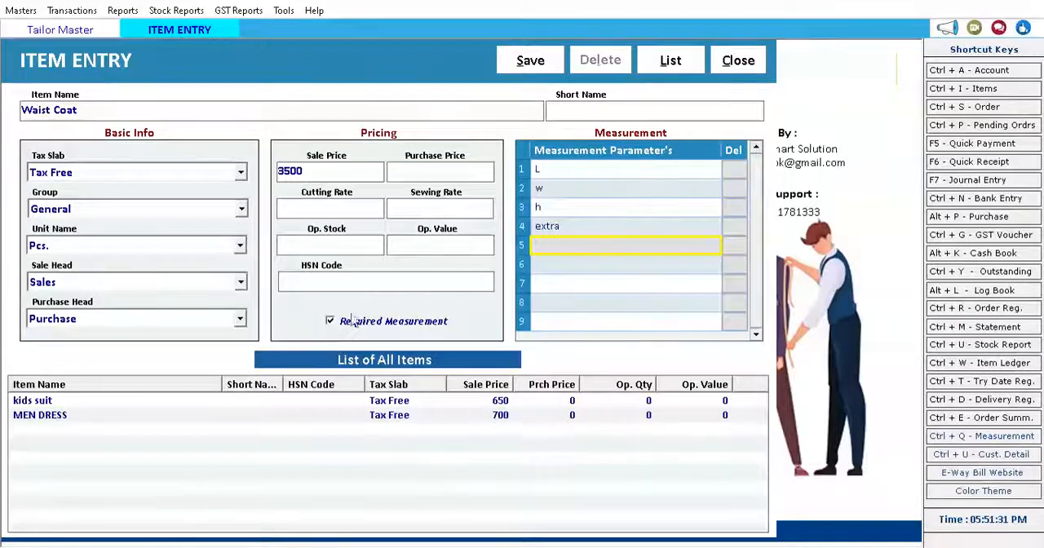
Save the Waist Coat item and close the item entry form.
click(529, 70)
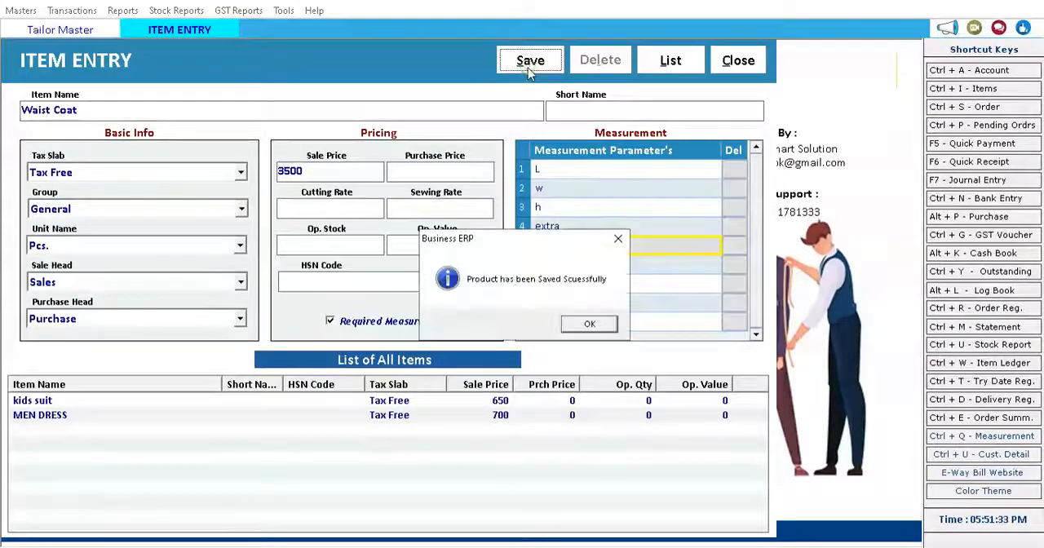
click(590, 325)
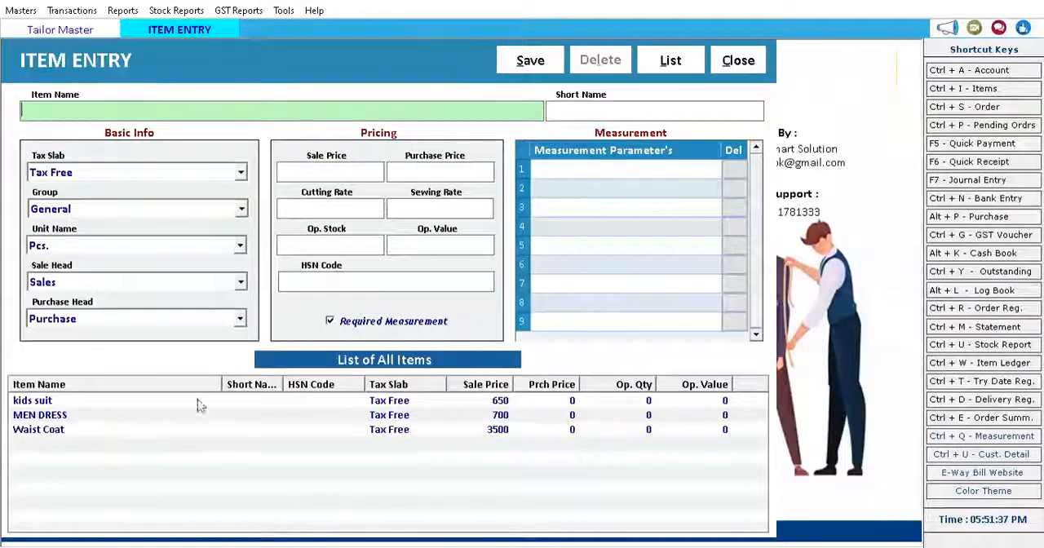
click(738, 61)
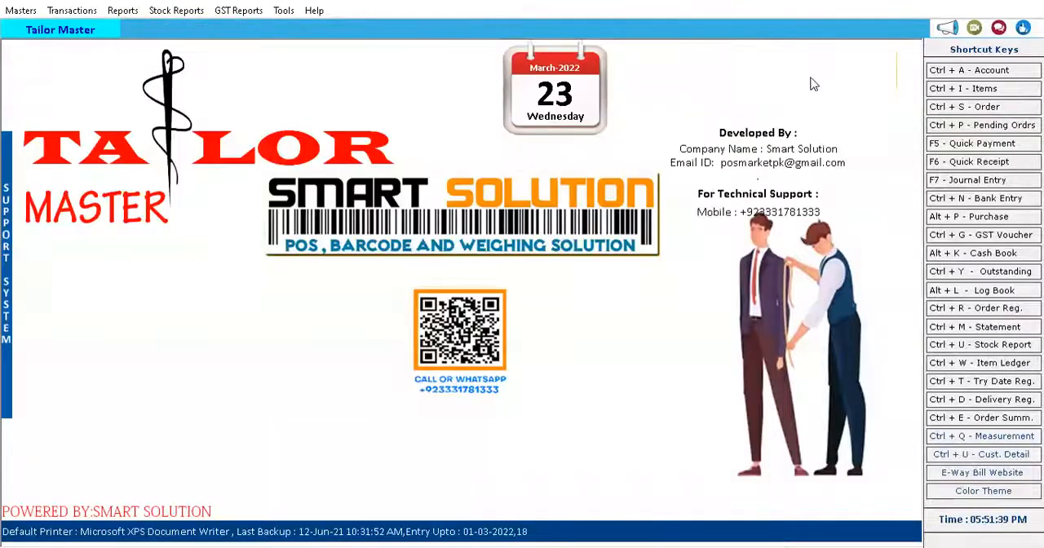
Open the order book, keep its From and To dates at 23-03-2022, and start a new order.
click(985, 107)
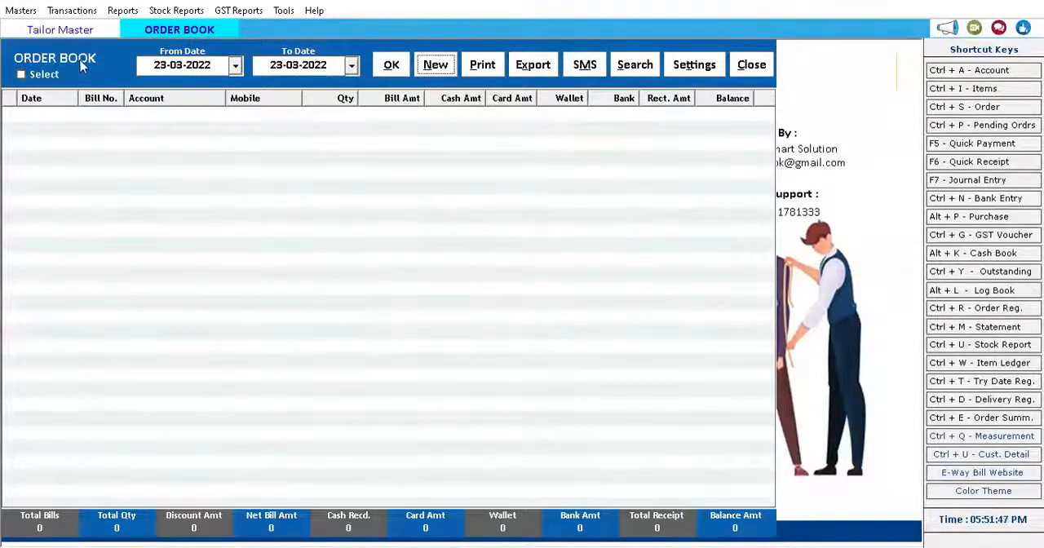
click(155, 64)
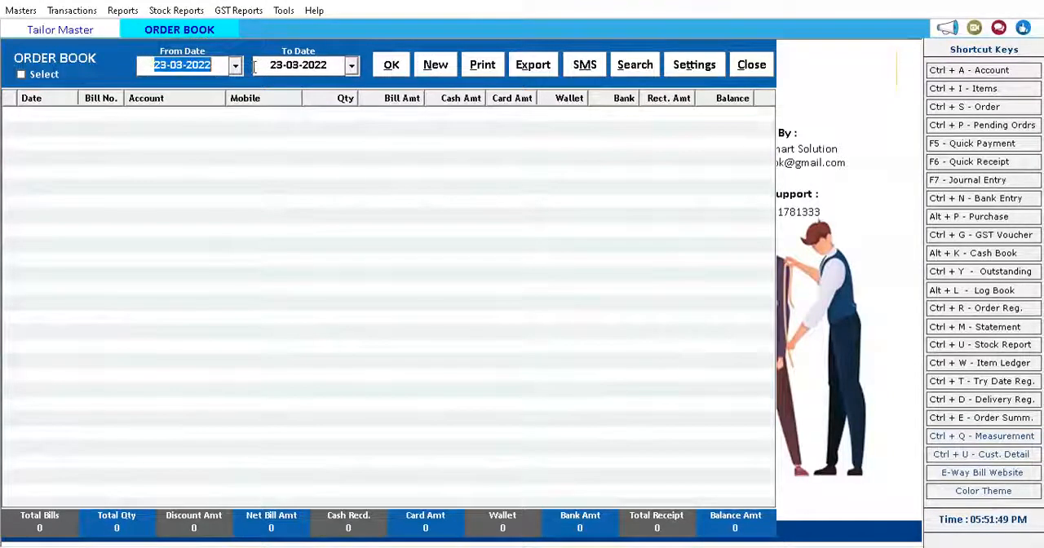
click(258, 65)
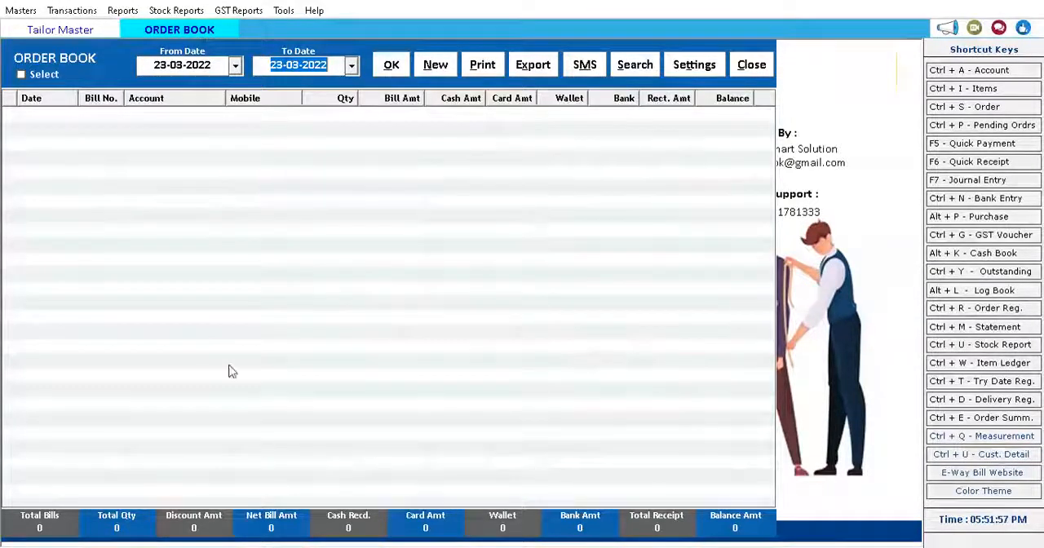
click(426, 73)
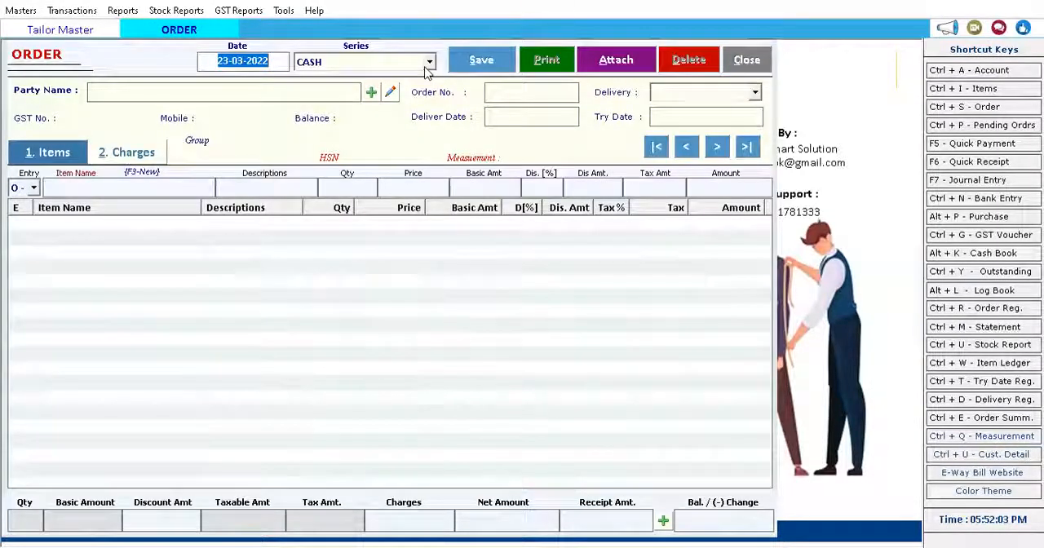
Review the order's series options and keep CASH as the series.
click(424, 68)
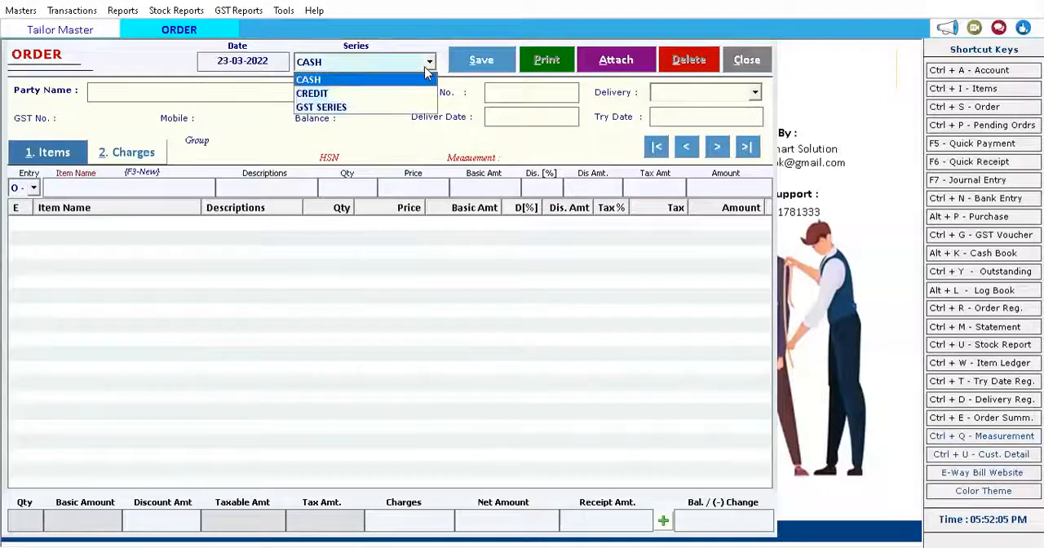
key(Down)
key(Down)
key(Up)
key(Up)
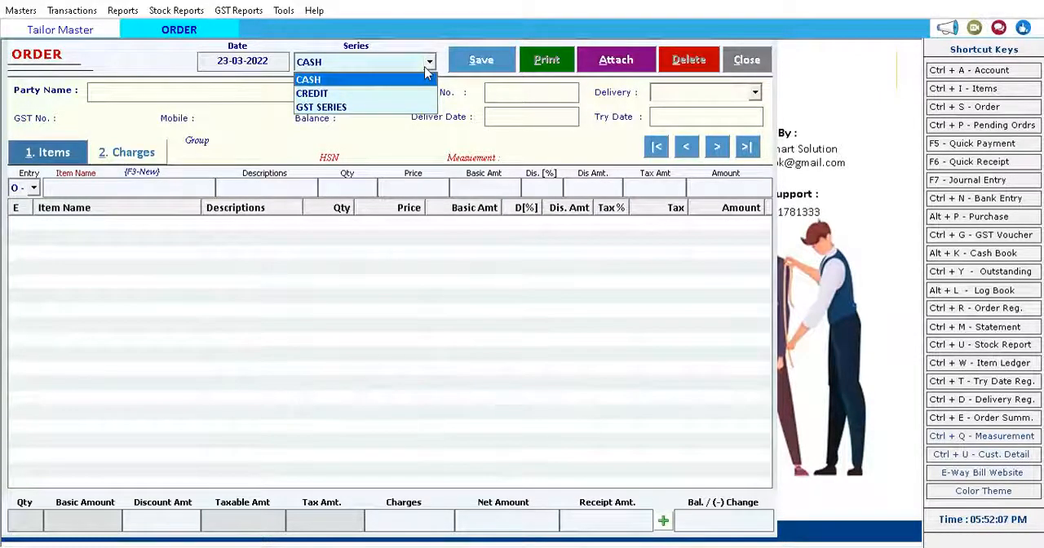
key(Return)
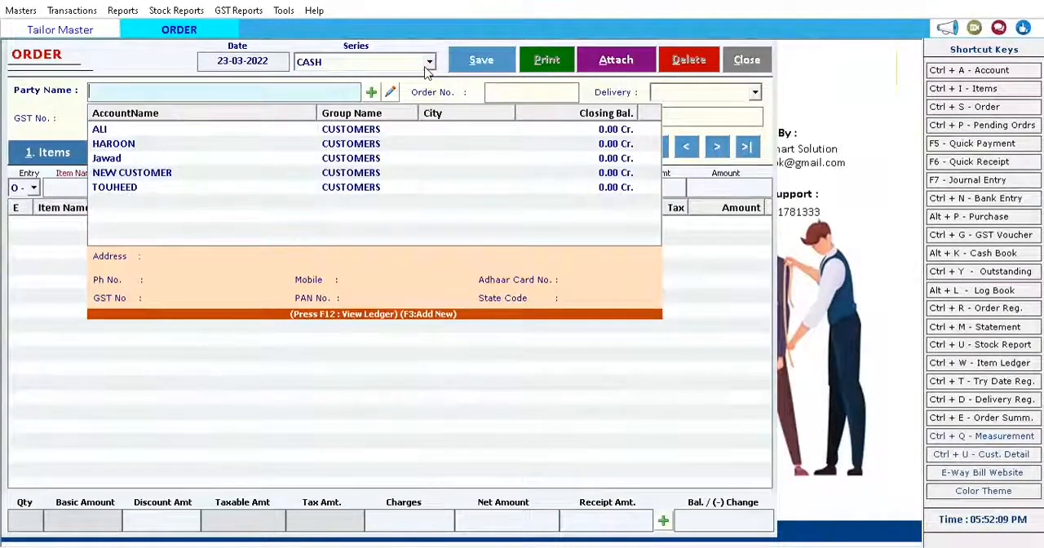
Choose the first listed customer as the order's party, accept the proposed order number and leave the delivery option blank.
key(Down)
key(Down)
key(Down)
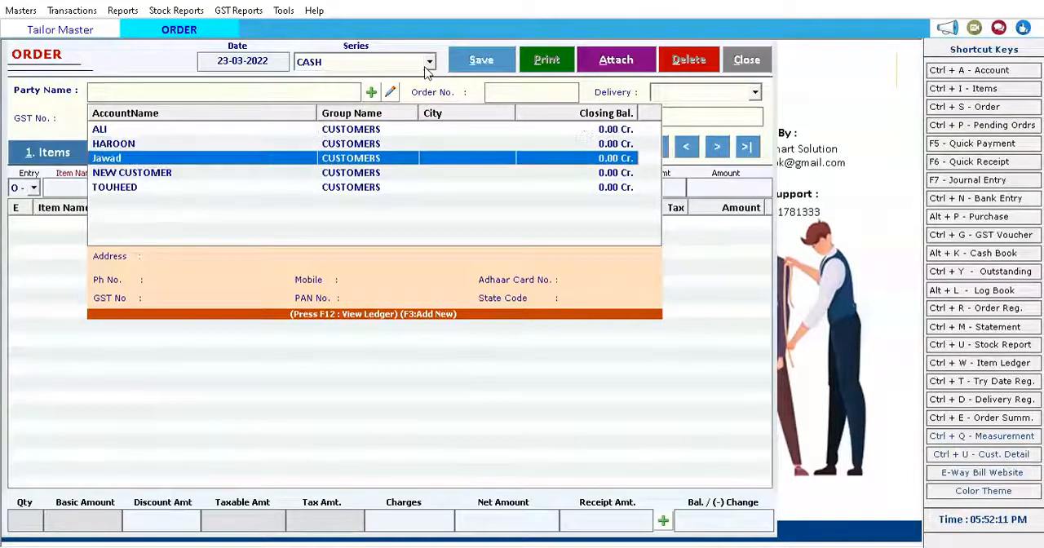
key(Up)
key(Up)
key(Up)
key(Down)
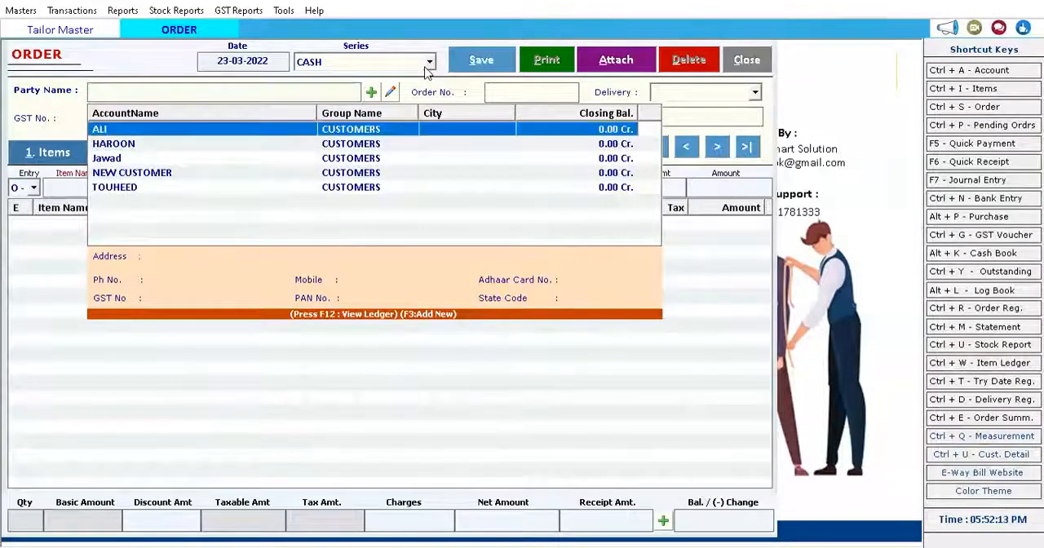
key(Return)
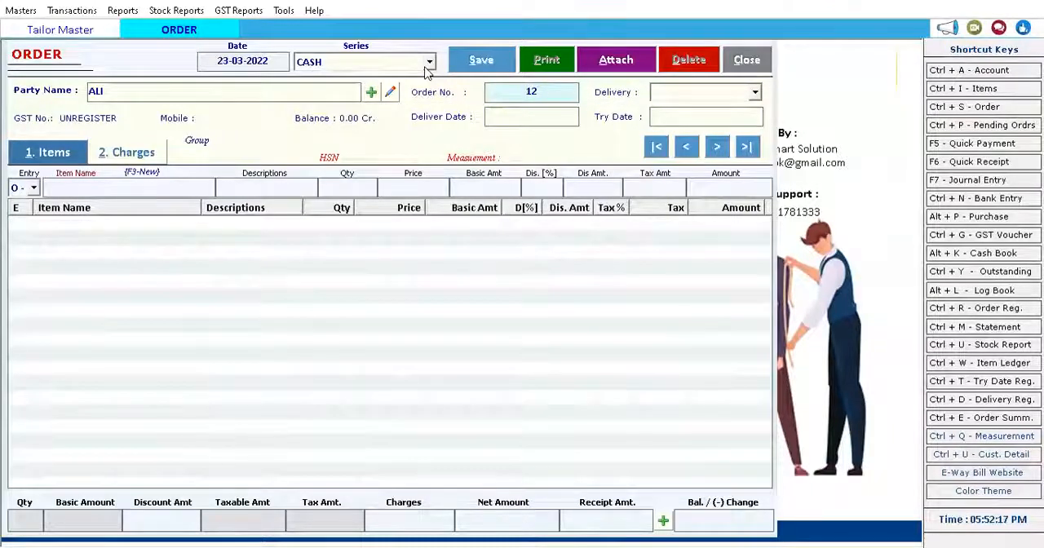
key(Return)
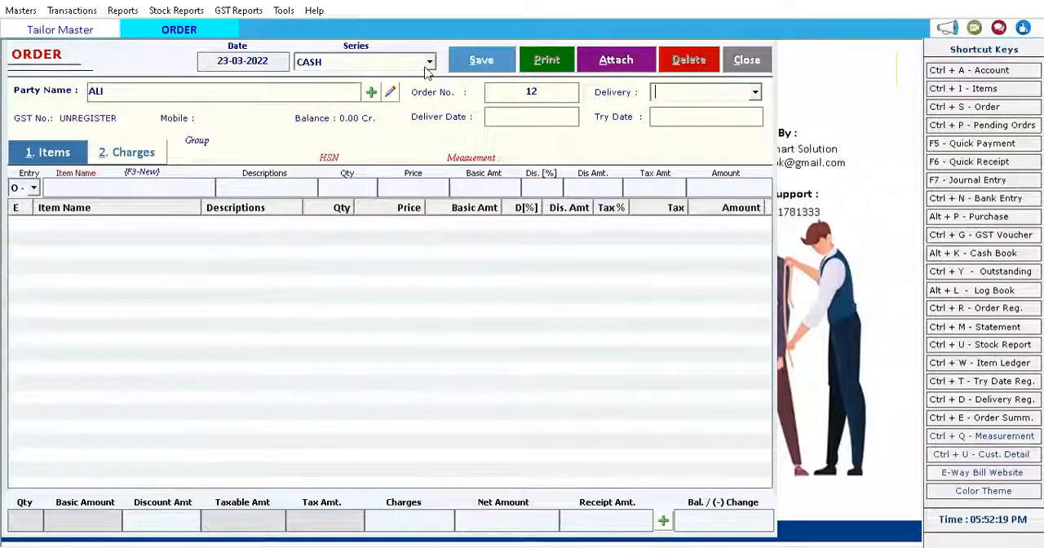
key(Return)
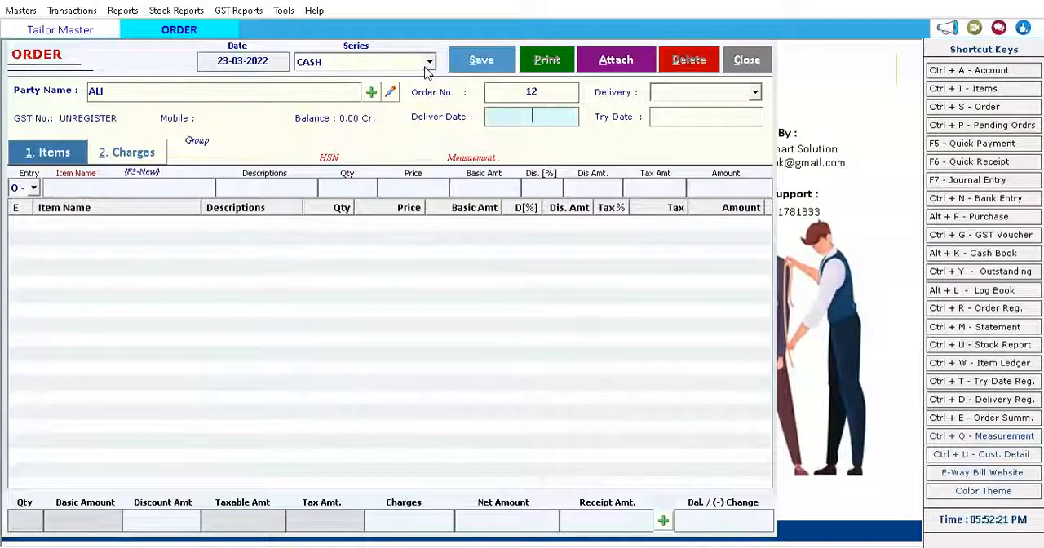
Leave the deliver and try dates blank, keep O - Order as the entry type, and choose Waist Coat as the item.
key(Return)
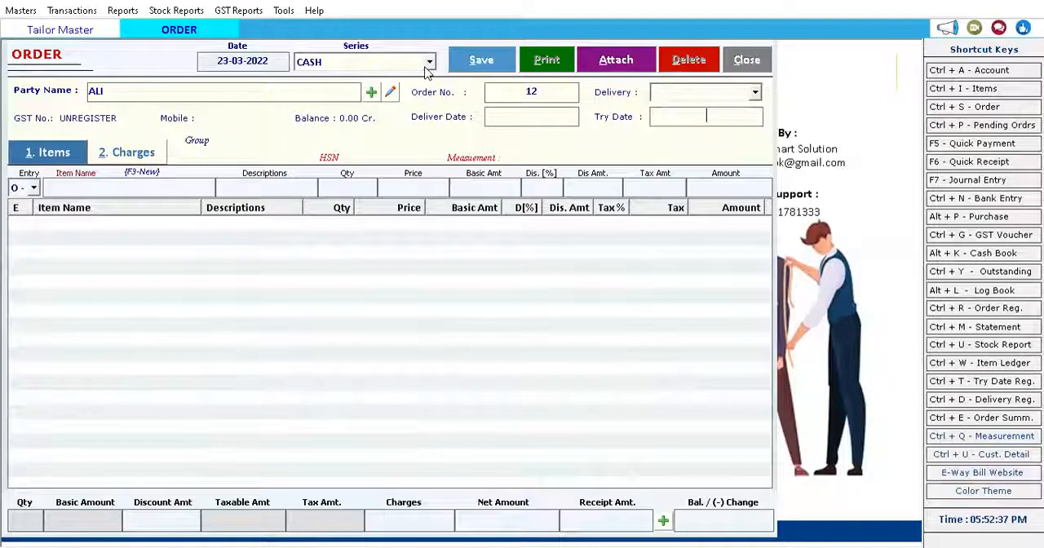
key(Return)
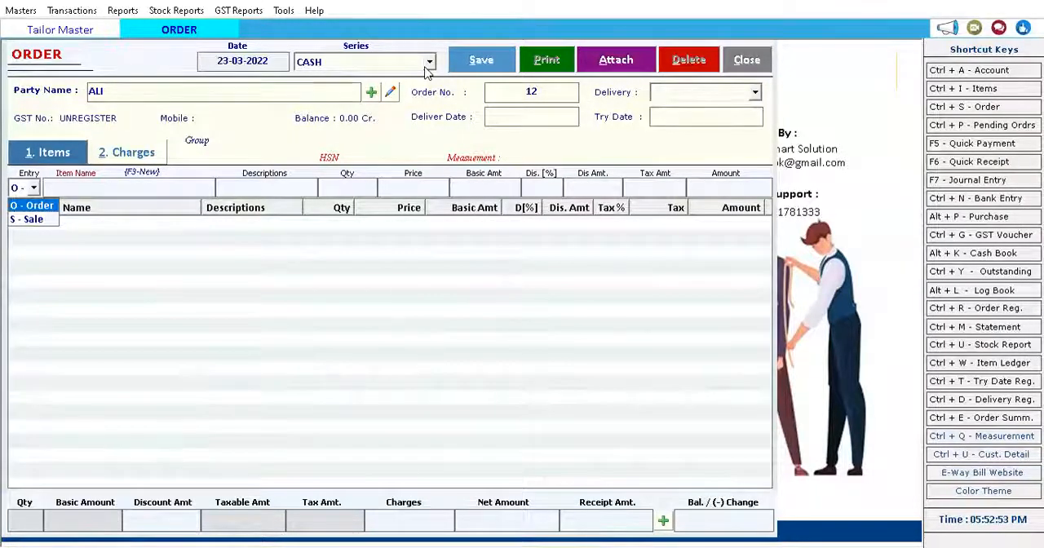
key(Return)
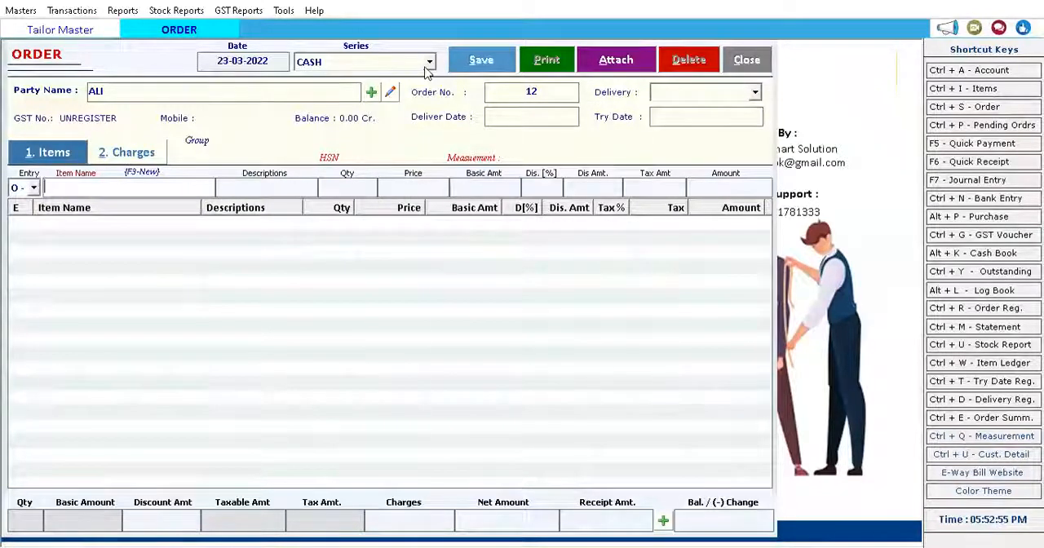
key(Down)
key(Down)
key(Down)
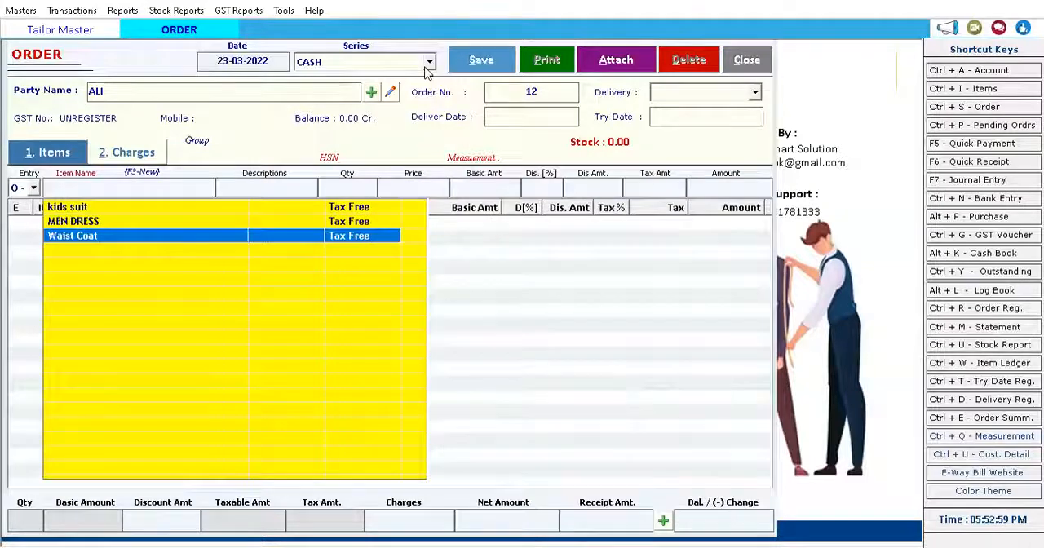
key(Return)
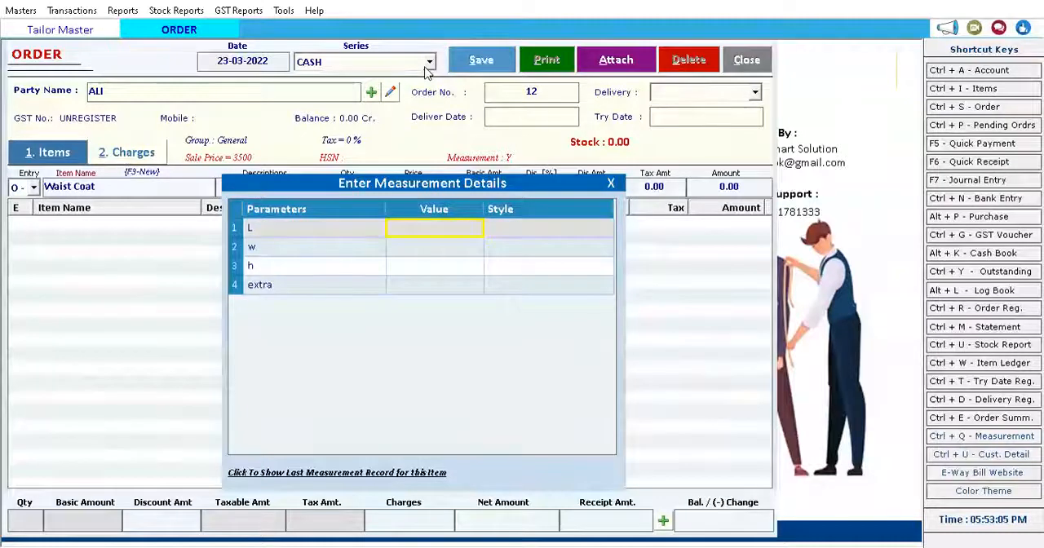
Enter the Waist Coat measurements: L 10, w 5, h 20 and extra abcd.
text(10)
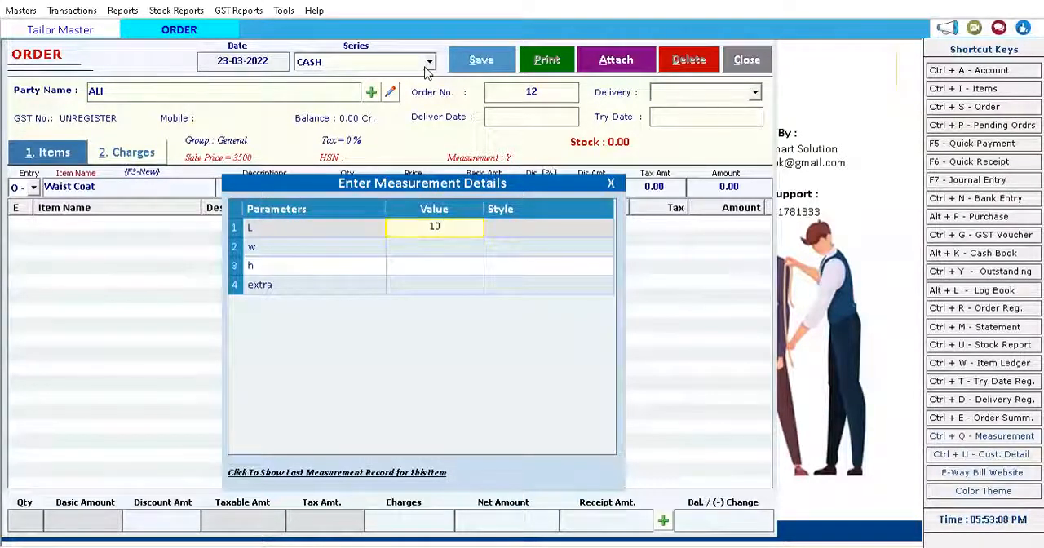
key(Return)
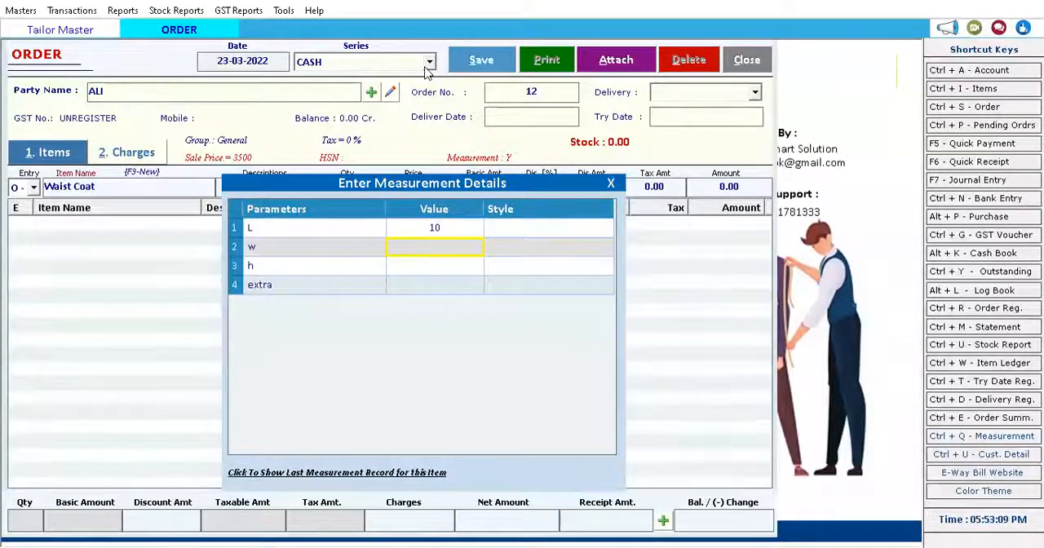
text(5)
key(Return)
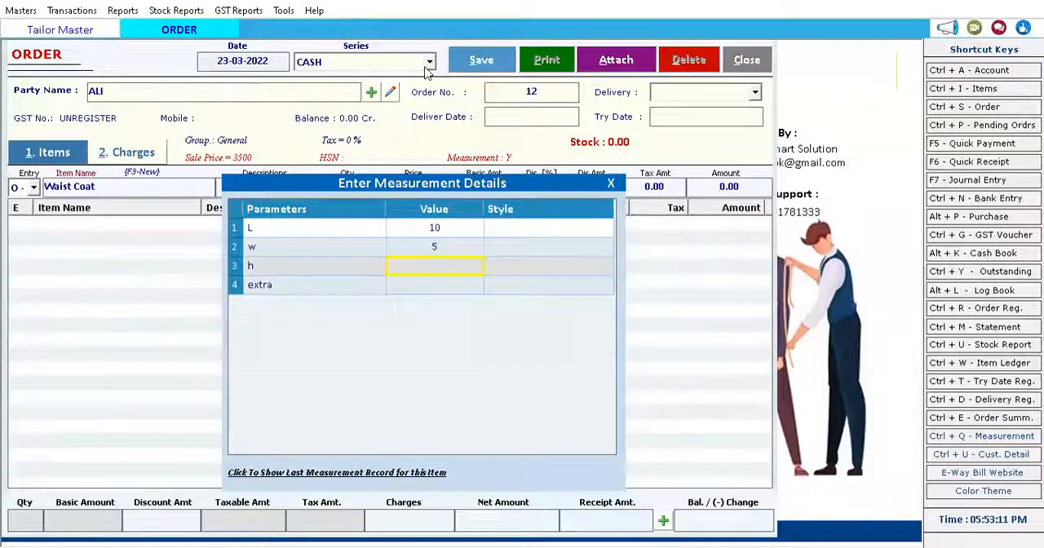
text(20)
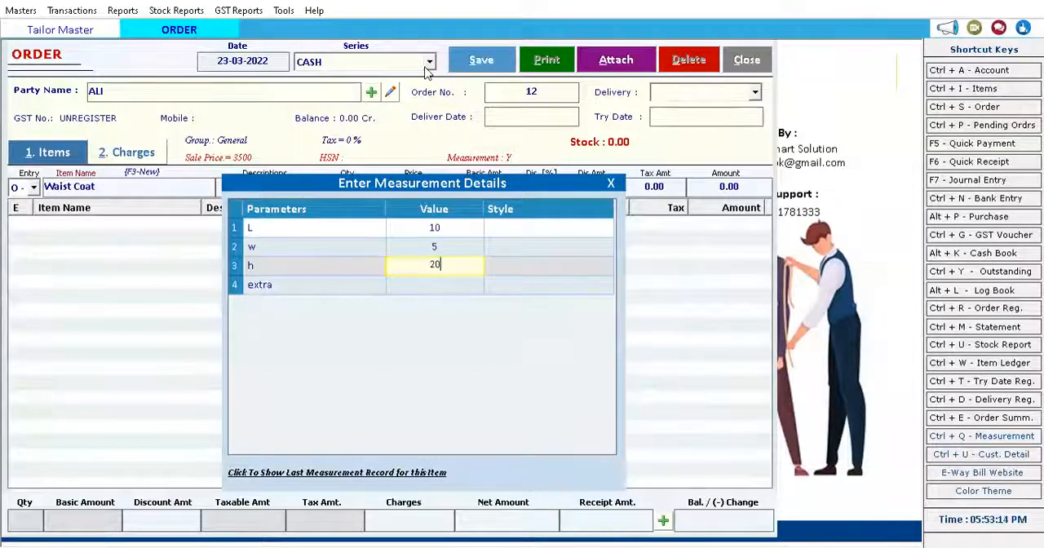
key(Return)
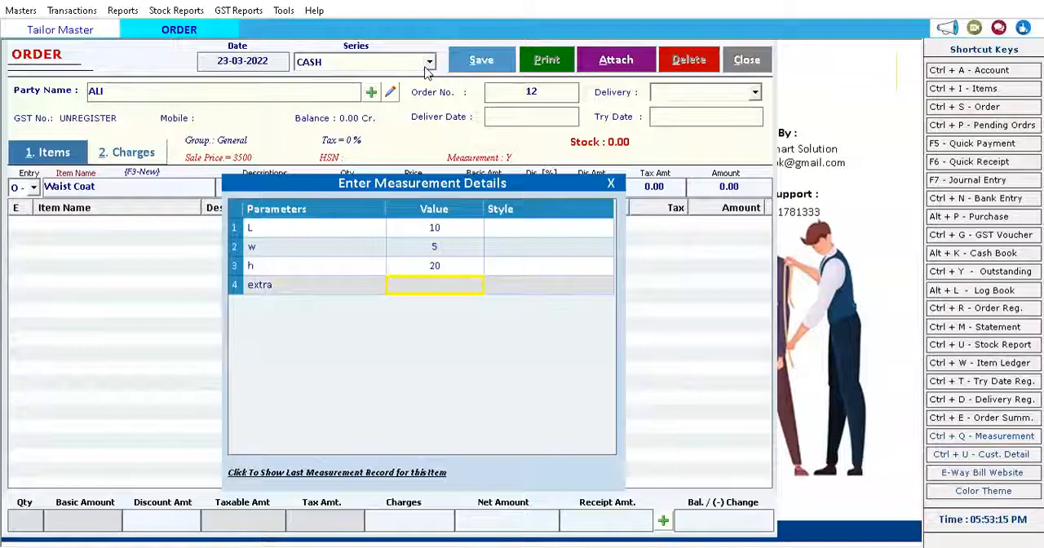
text(abcd)
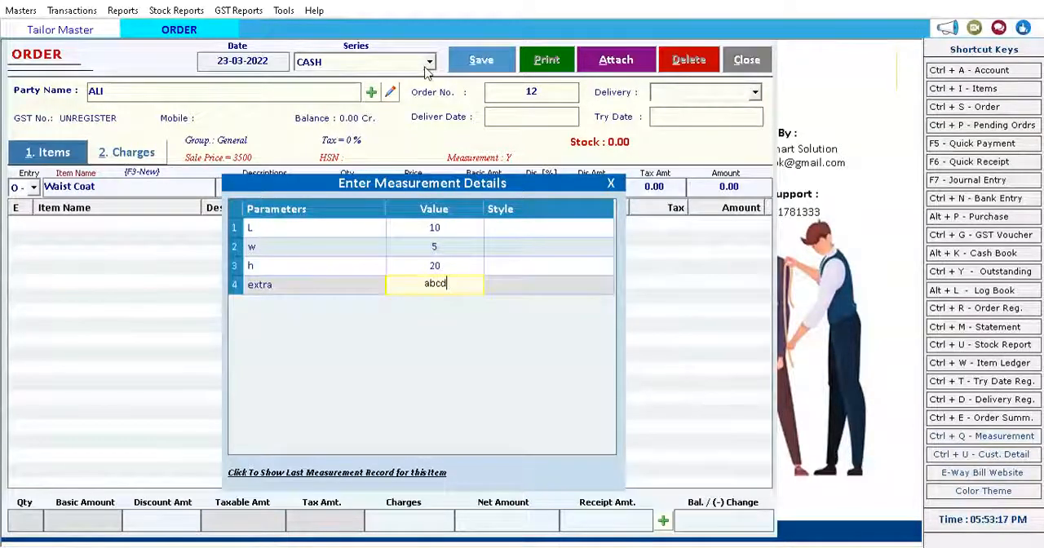
key(Return)
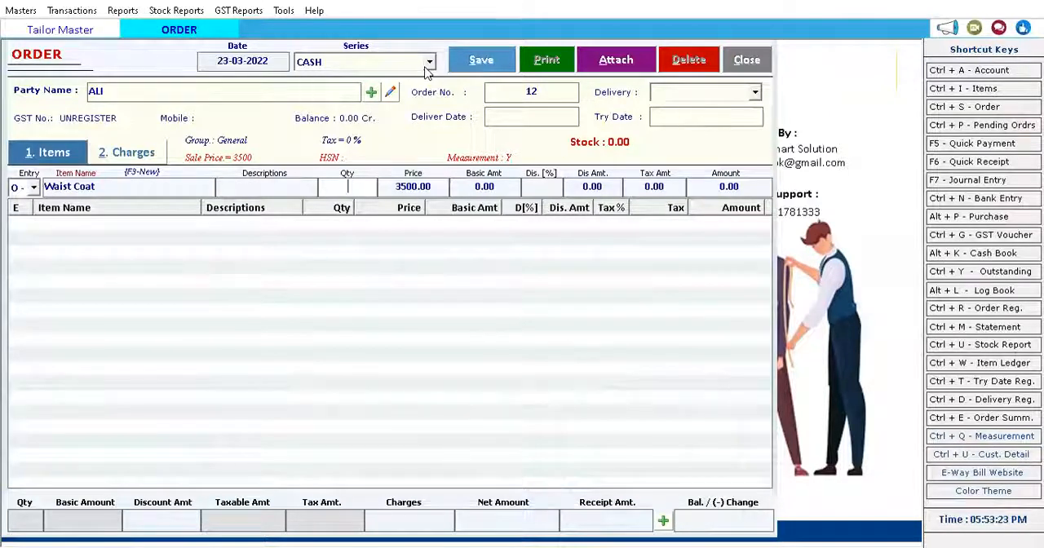
Set the Waist Coat quantity to 1, accept the proposed price without a discount, and add the line to the order.
text(1)
key(Return)
key(Return)
key(Return)
key(Return)
key(Return)
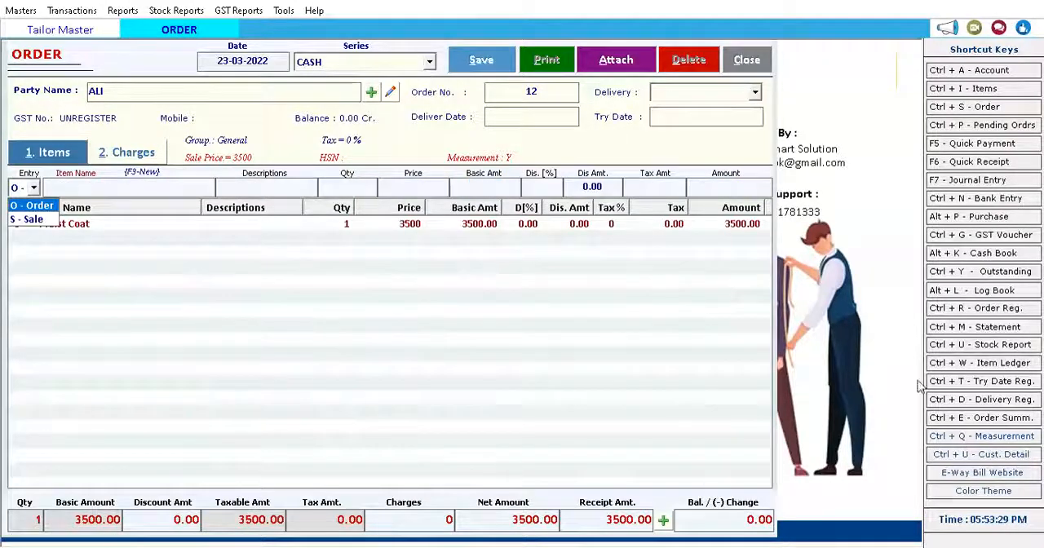
Set the order's received cash amount to 1000 in the payment options.
click(604, 527)
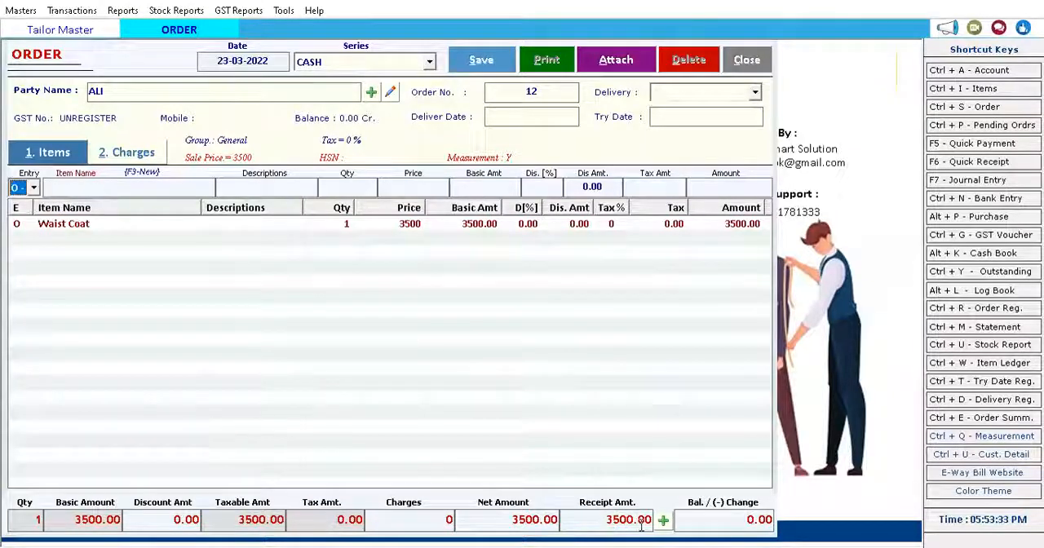
click(594, 523)
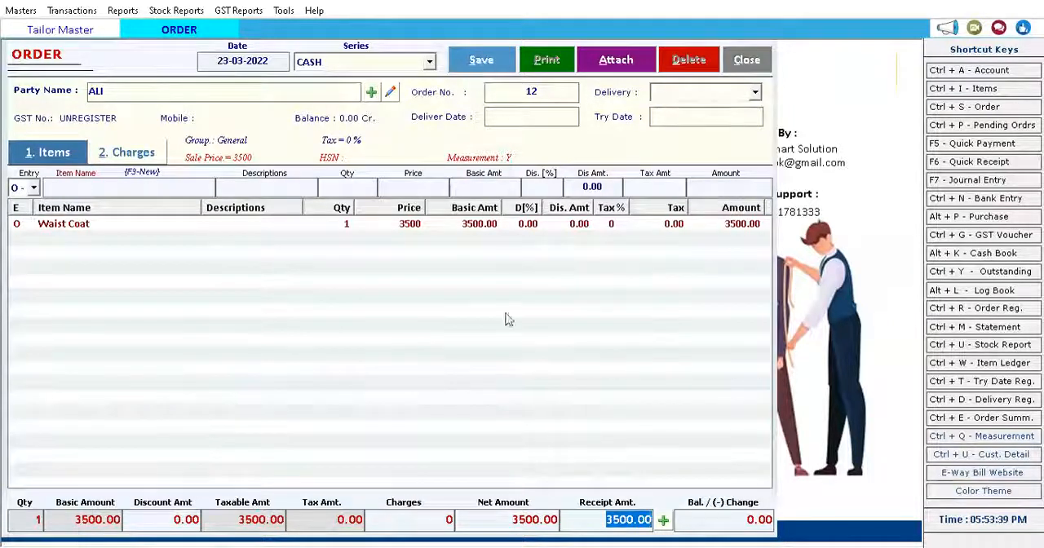
drag(601, 522, 642, 523)
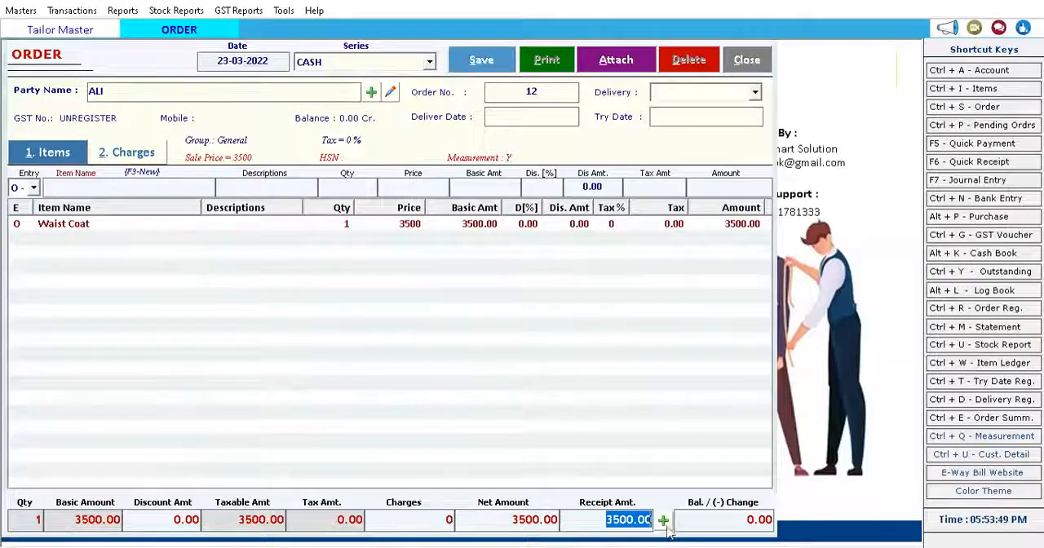
click(663, 521)
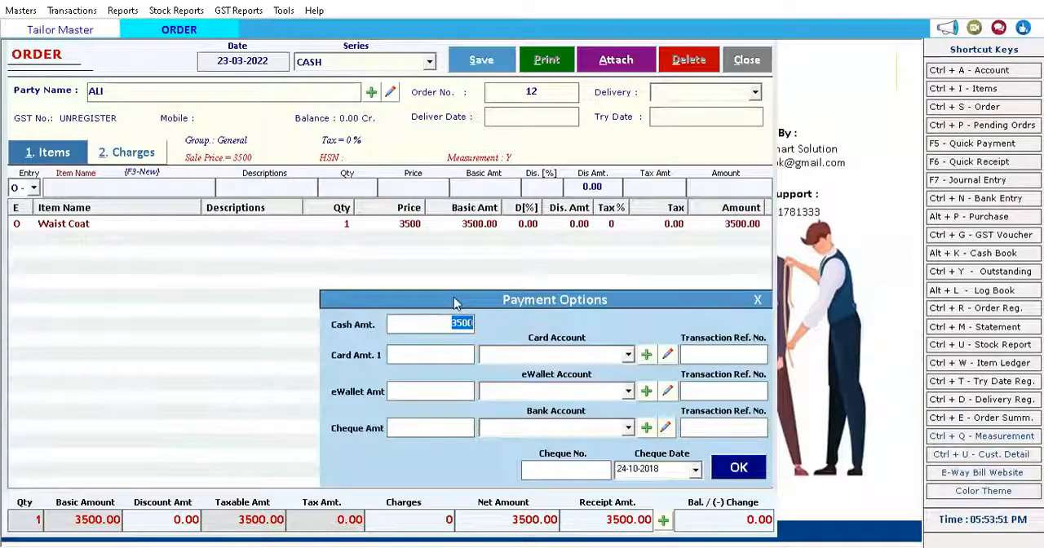
text(1000)
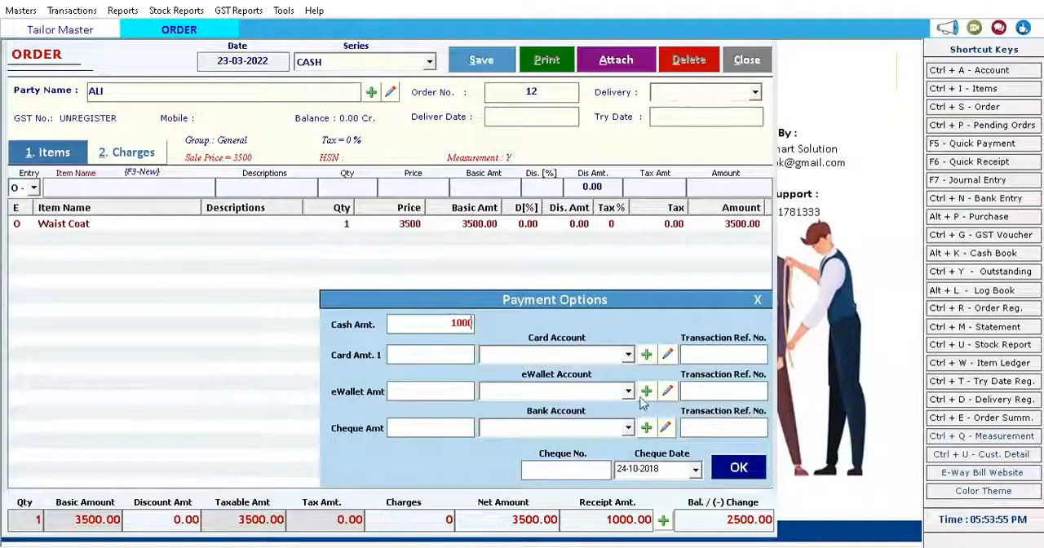
click(737, 470)
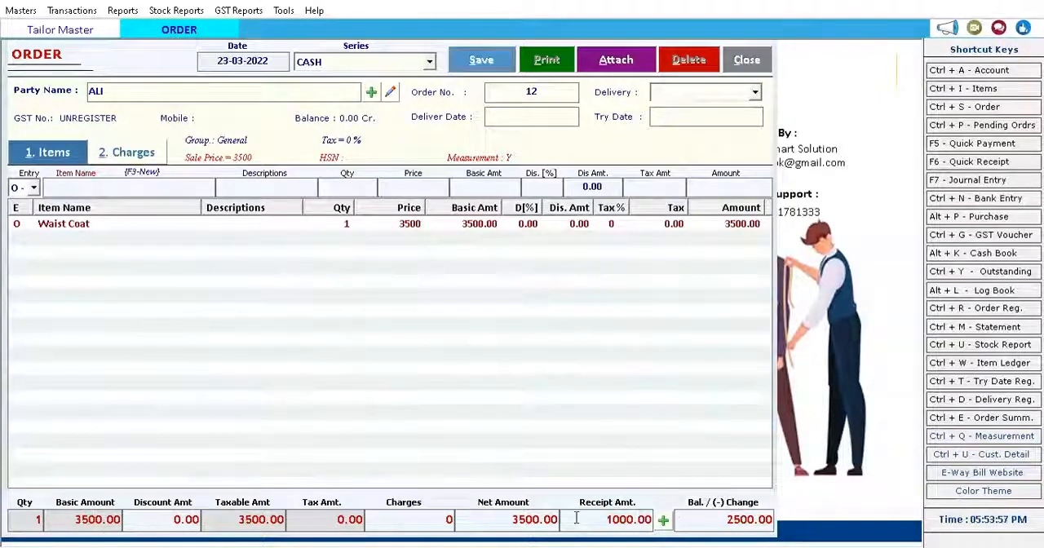
drag(717, 519, 827, 522)
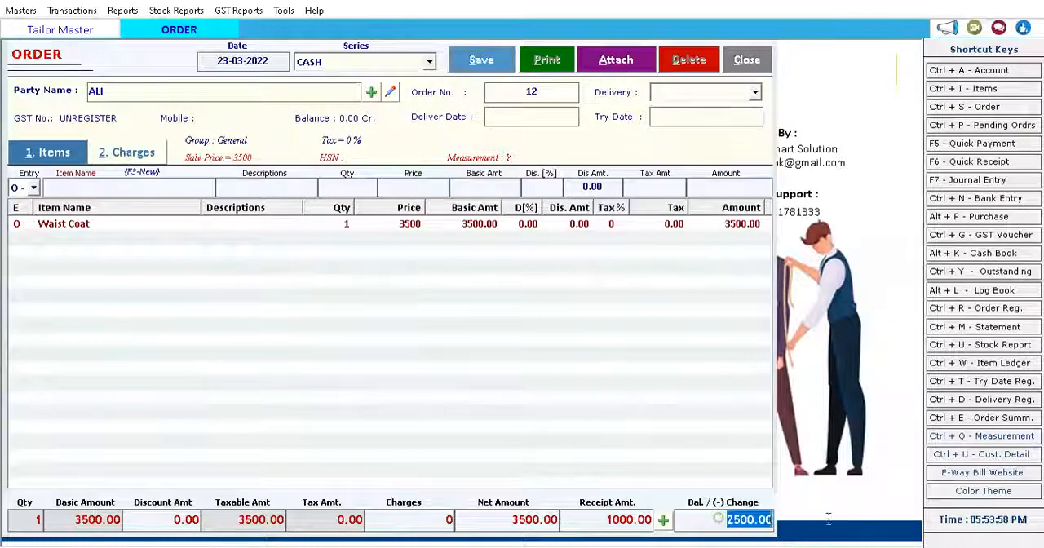
Save the order without printing it and close the order form.
click(479, 60)
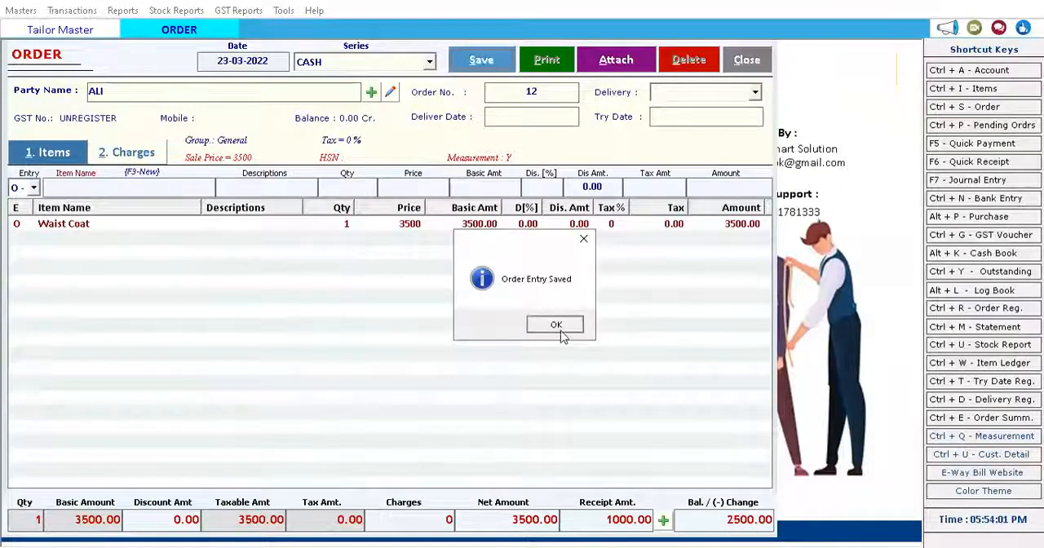
click(558, 328)
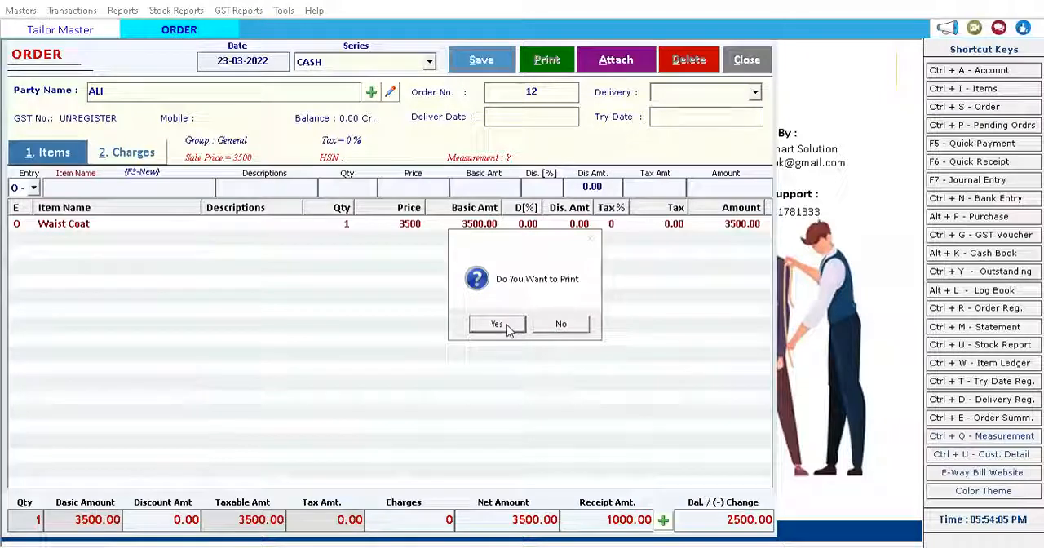
click(551, 325)
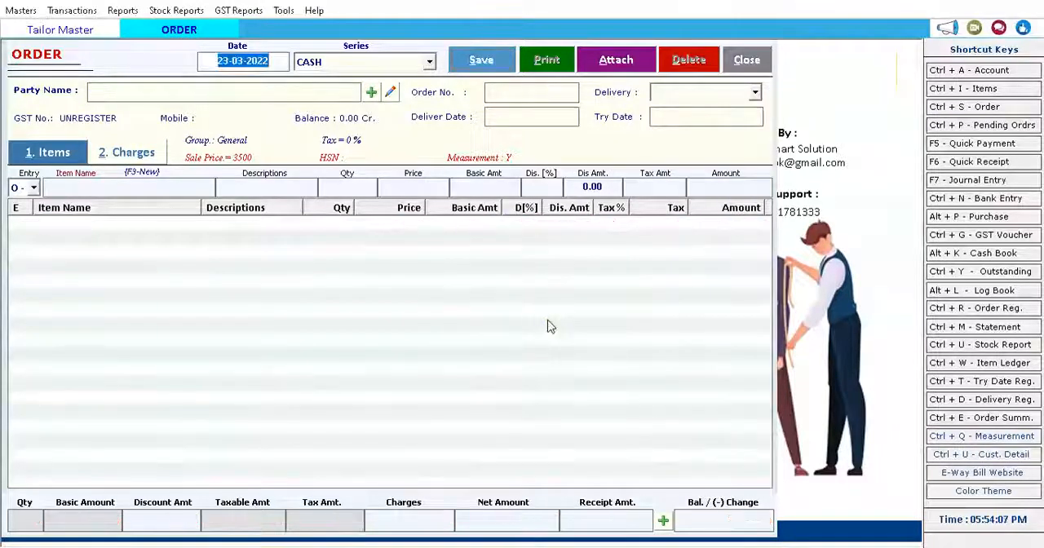
click(742, 63)
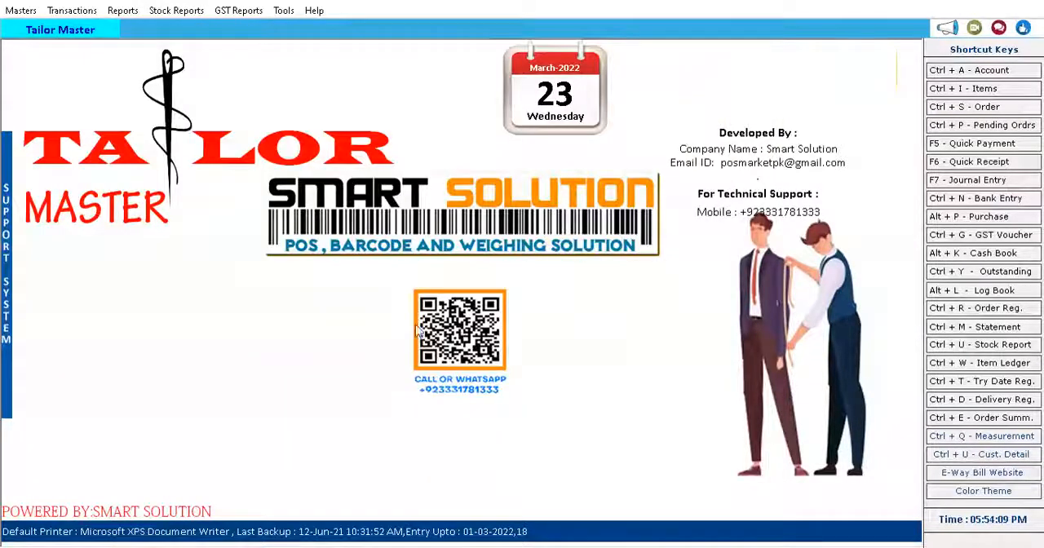
Examine the 23-03-2022 Waist Coat order and the search criteria in the pending orders list, and close the list.
click(987, 127)
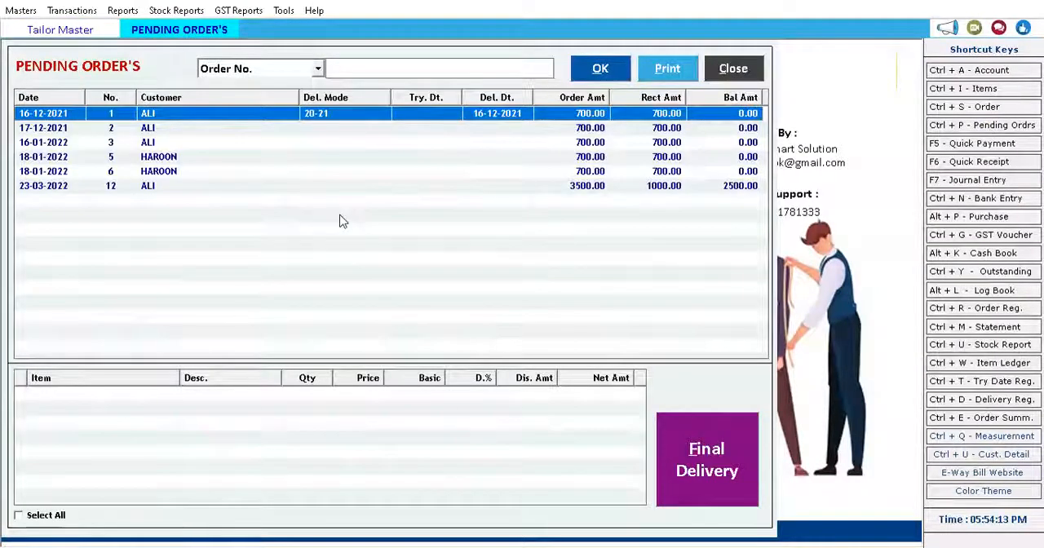
click(249, 187)
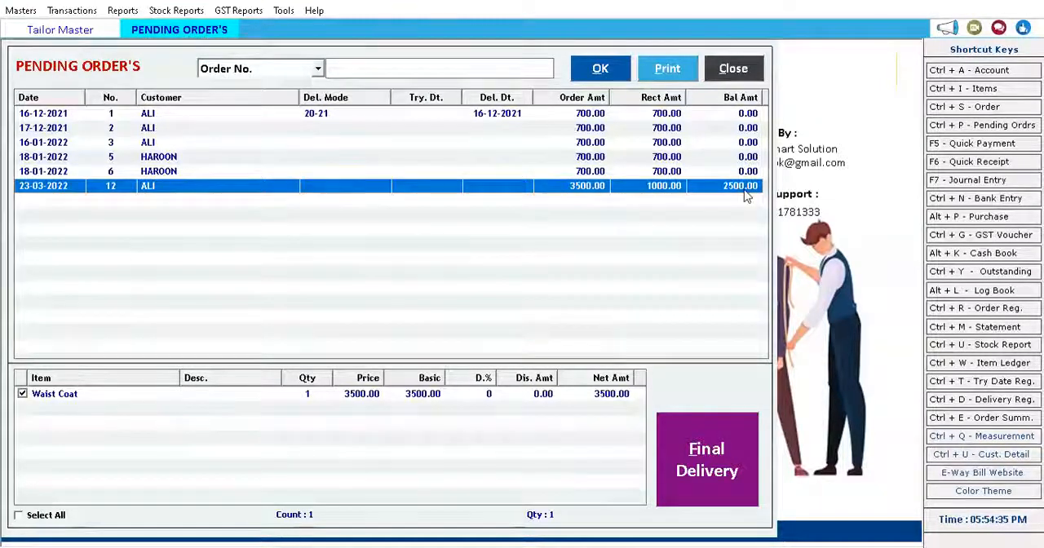
click(239, 395)
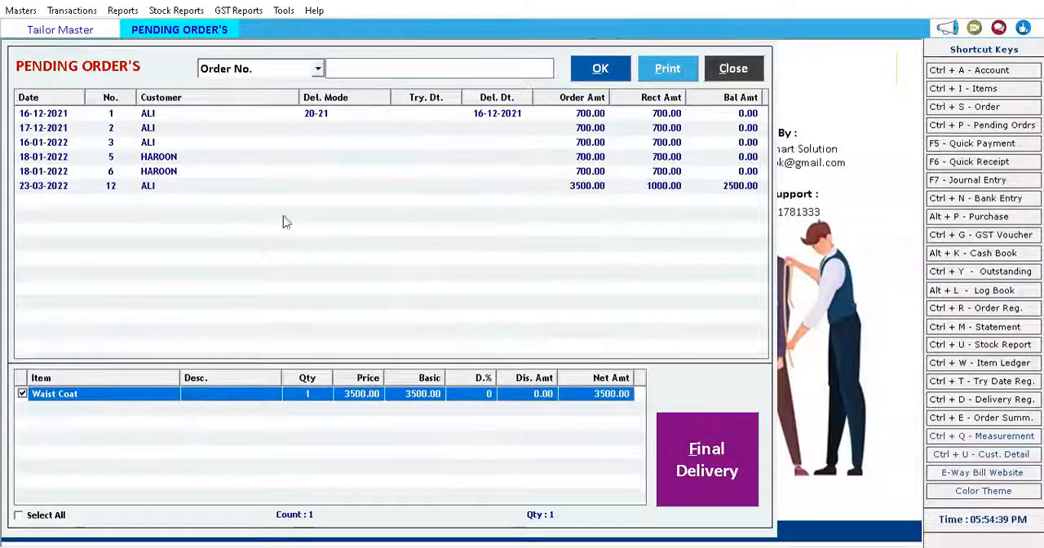
click(554, 193)
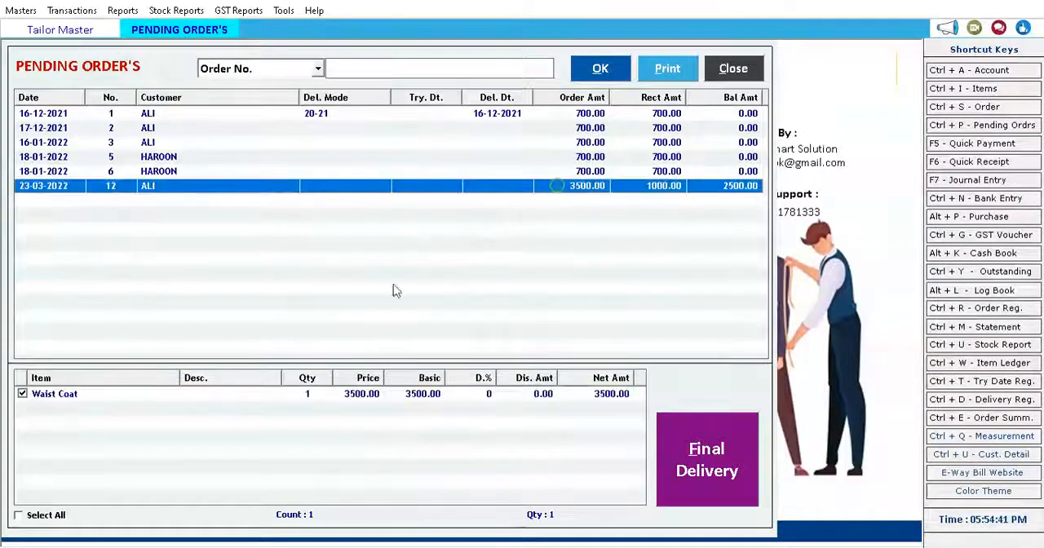
click(245, 398)
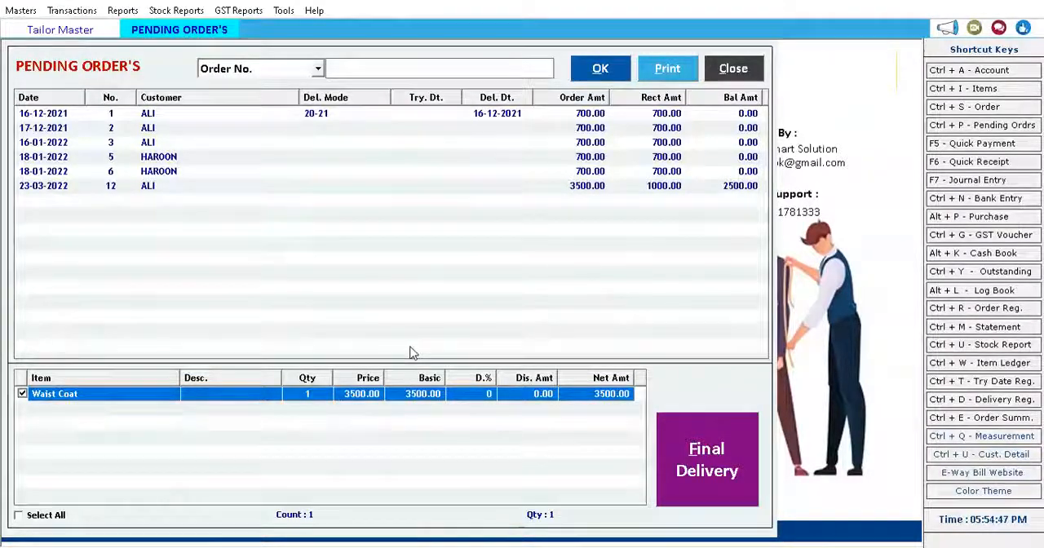
click(317, 69)
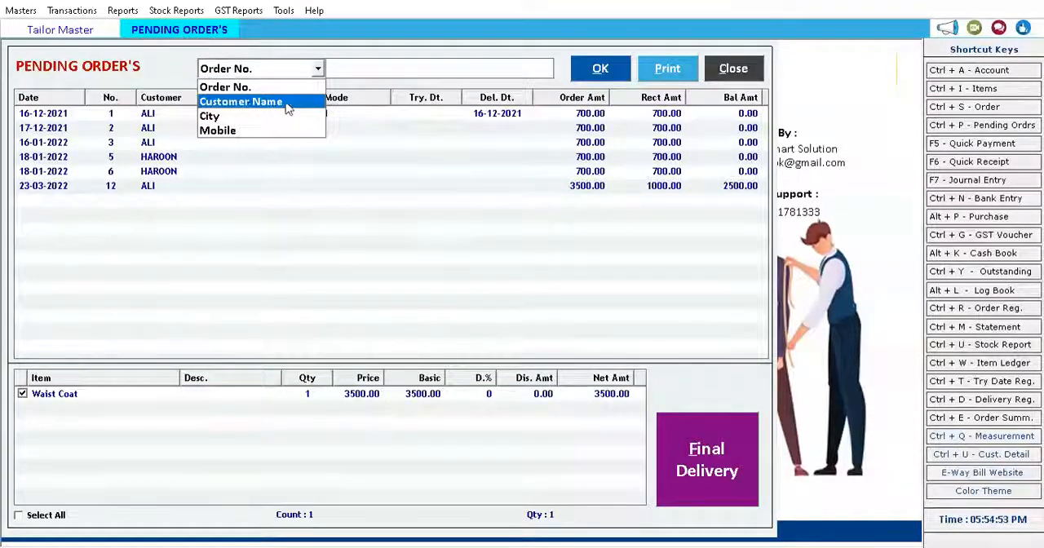
click(371, 76)
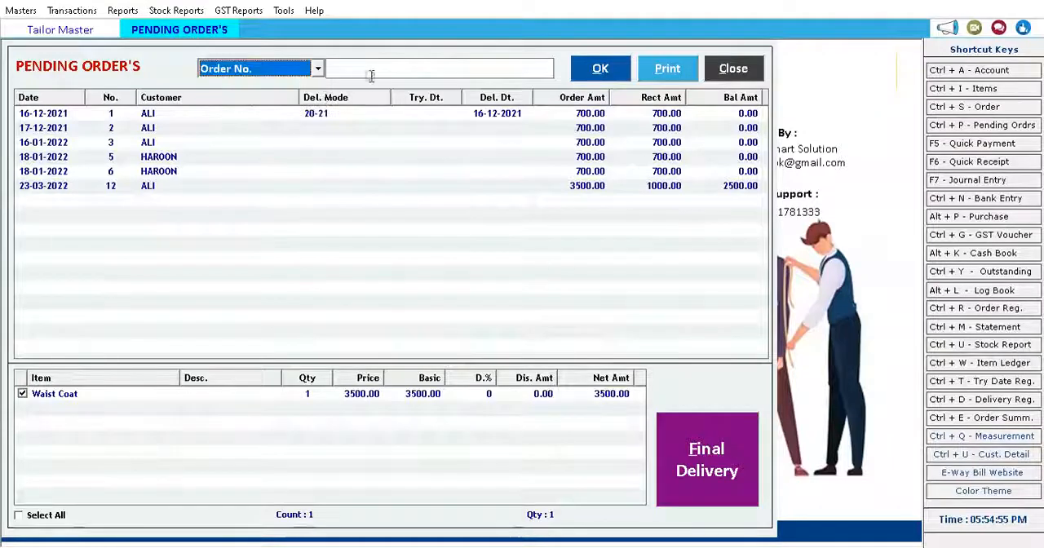
click(736, 70)
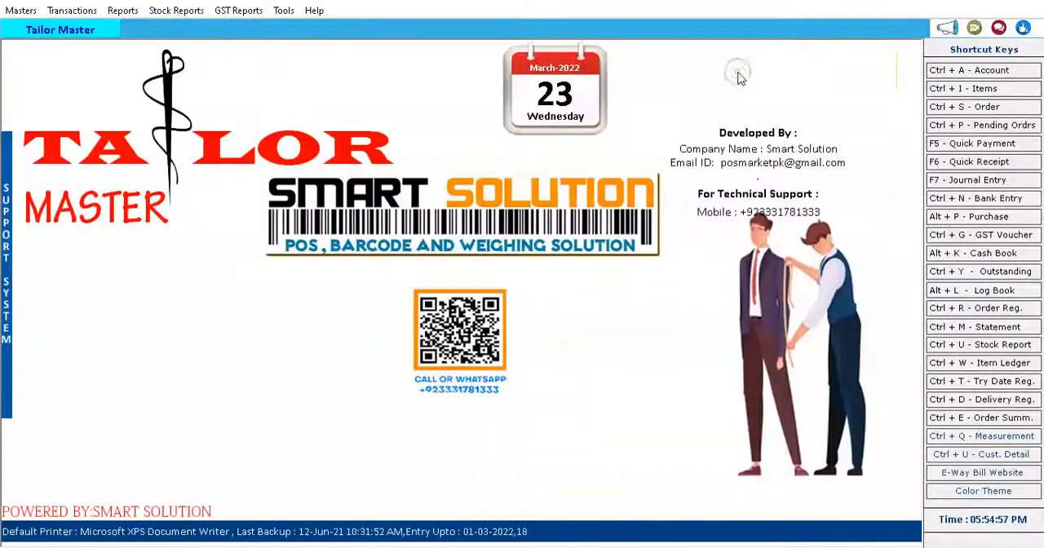
Start the final delivery of the 23-03-2022 Waist Coat order from the pending orders list.
click(970, 127)
click(163, 186)
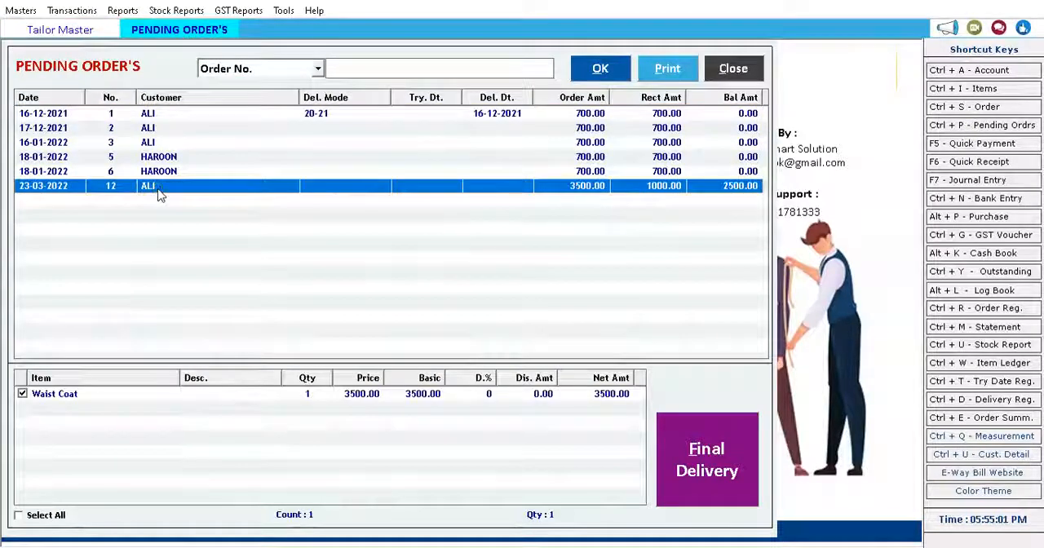
click(683, 473)
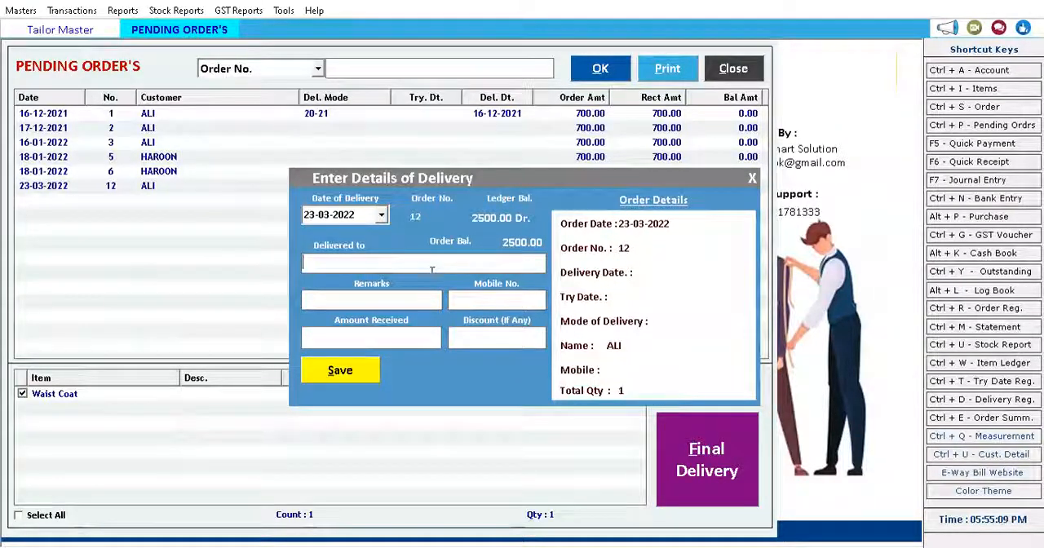
Fill in the delivery details with the recipient's name, the remark "asd" and the recipient's mobile number.
text(asd)
click(424, 302)
text(asd)
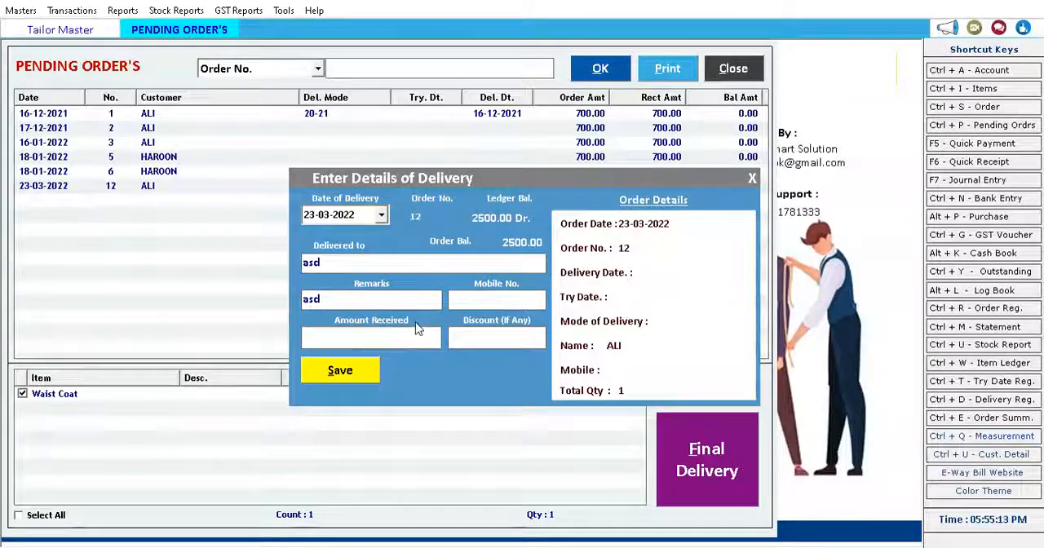
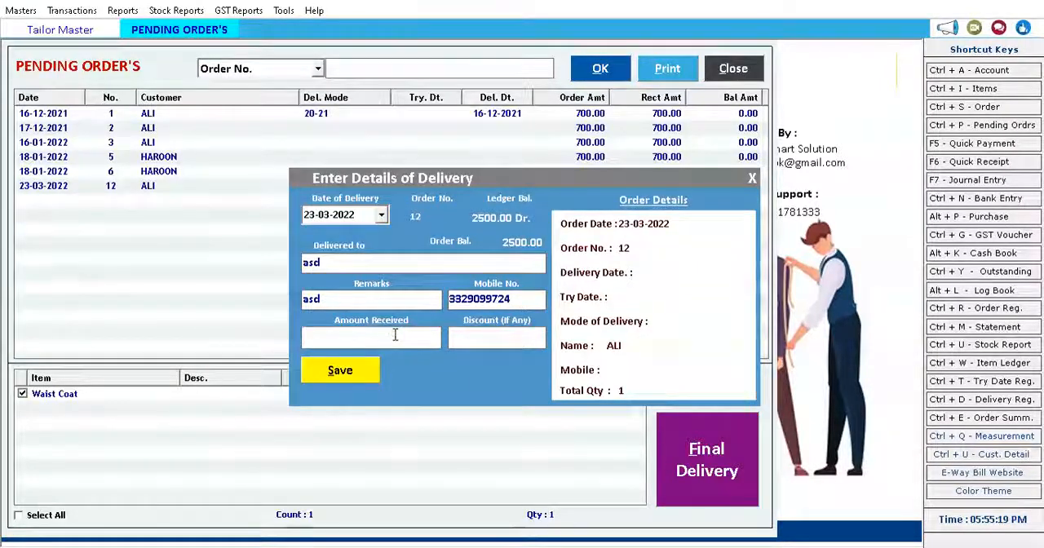
text(2500)
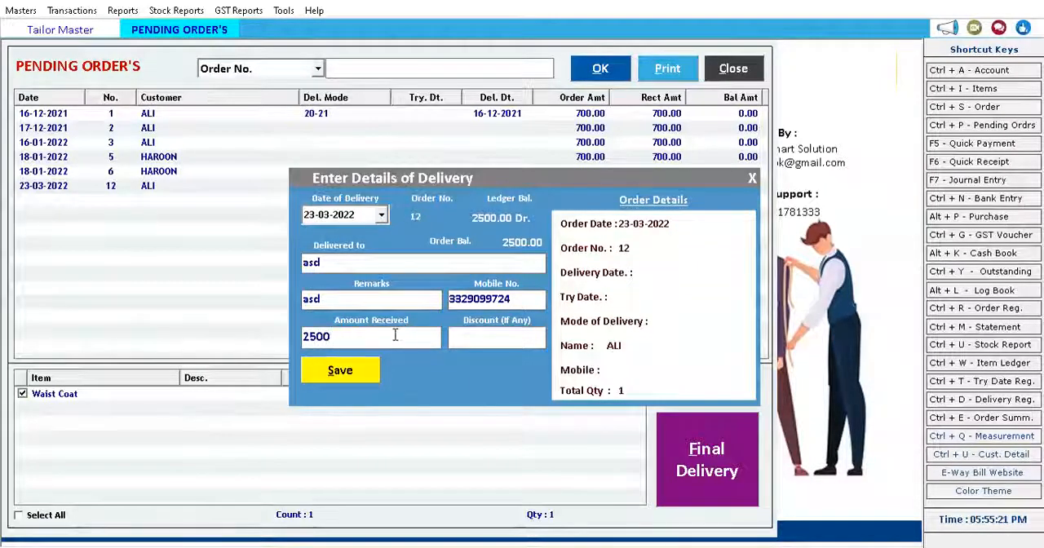
Set the amount received to 2500, save the final delivery, and close the pending orders list.
click(357, 373)
click(570, 324)
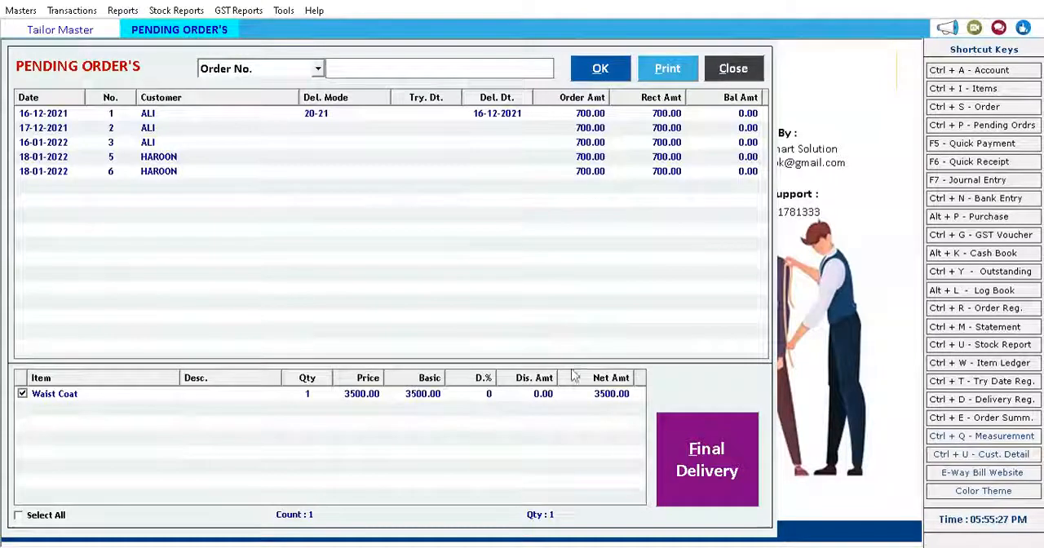
click(732, 69)
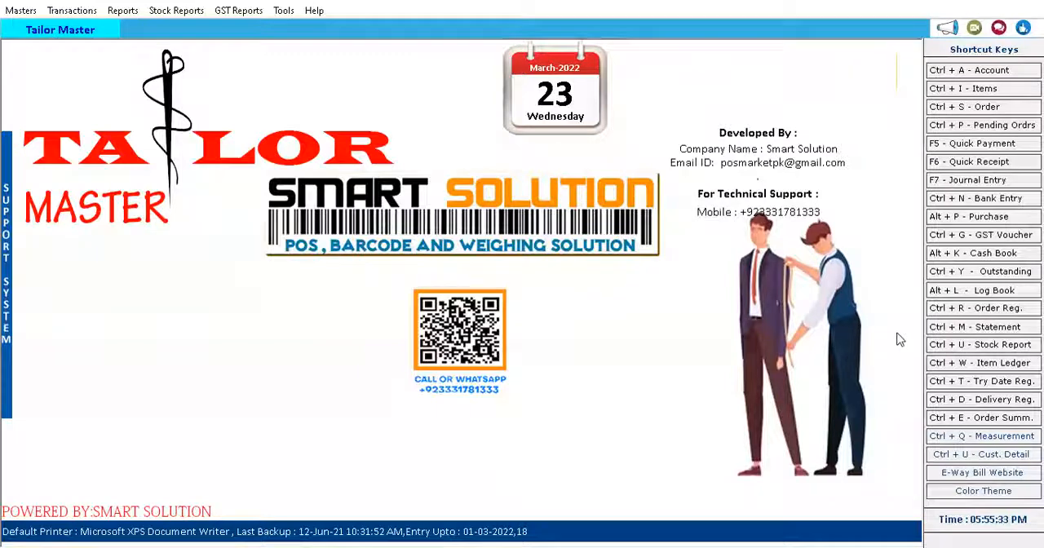
Run the order register for 23-03-2022, review the Waist Coat order entry, and close the register.
click(967, 313)
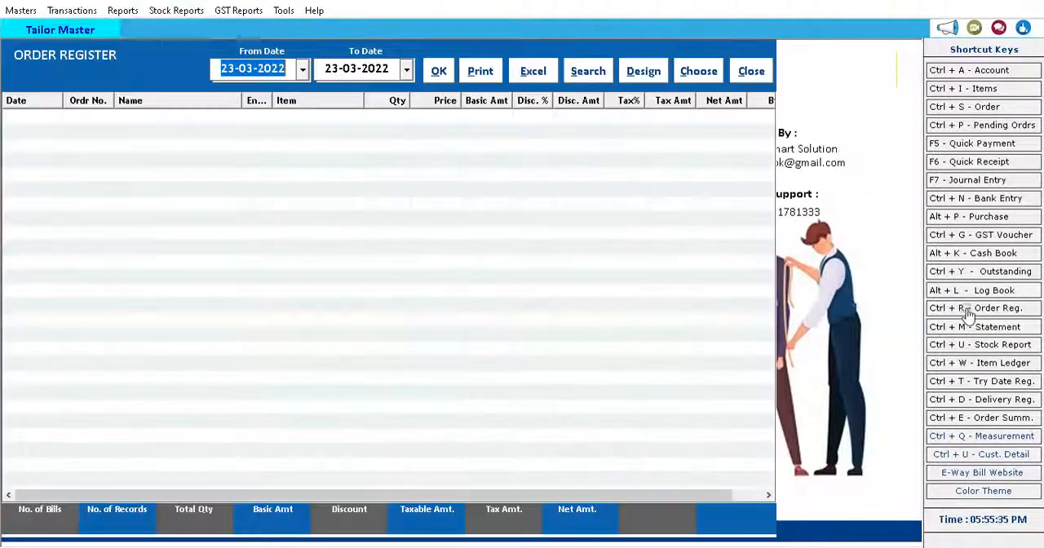
click(438, 78)
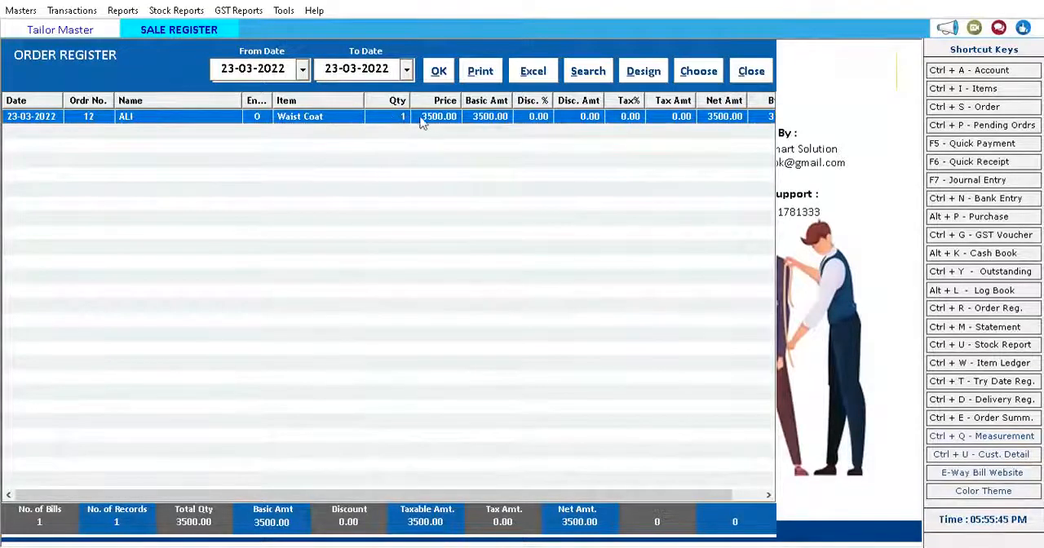
drag(517, 495, 490, 493)
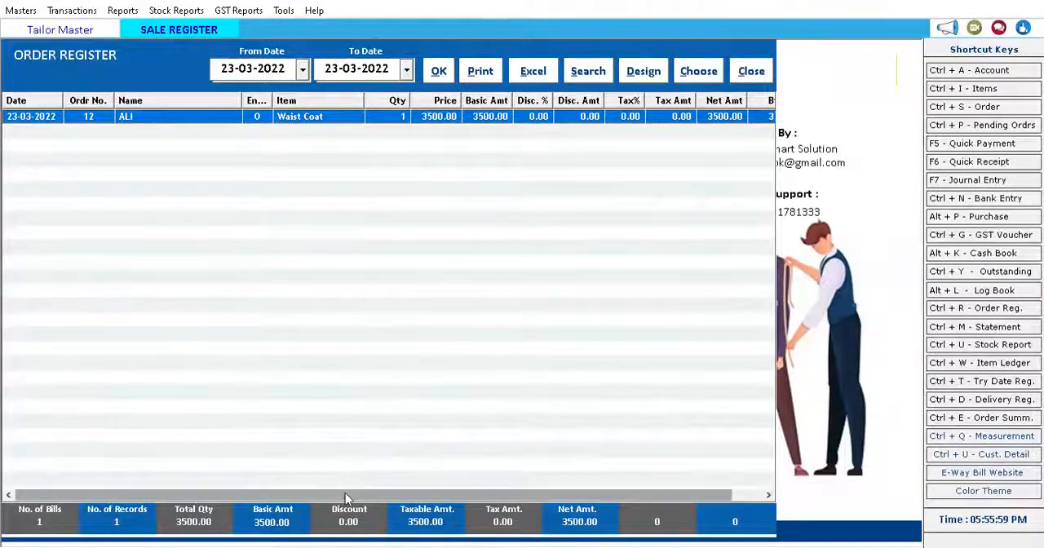
drag(345, 492, 377, 492)
click(757, 69)
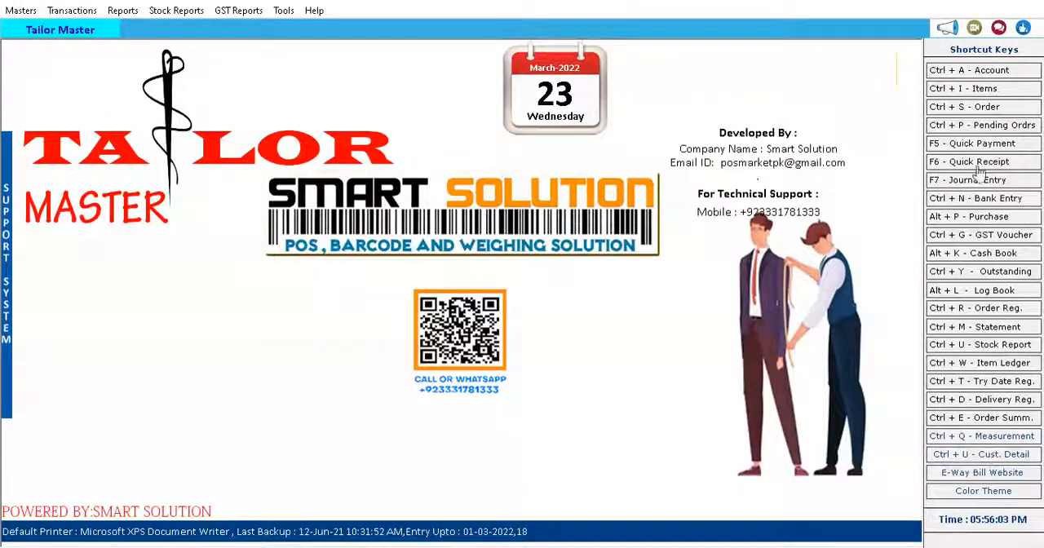
Run the customer statement from 01-04-2021 to 23-03-2022, examine the first order and both 23-03-2022 entries, and close it.
click(124, 11)
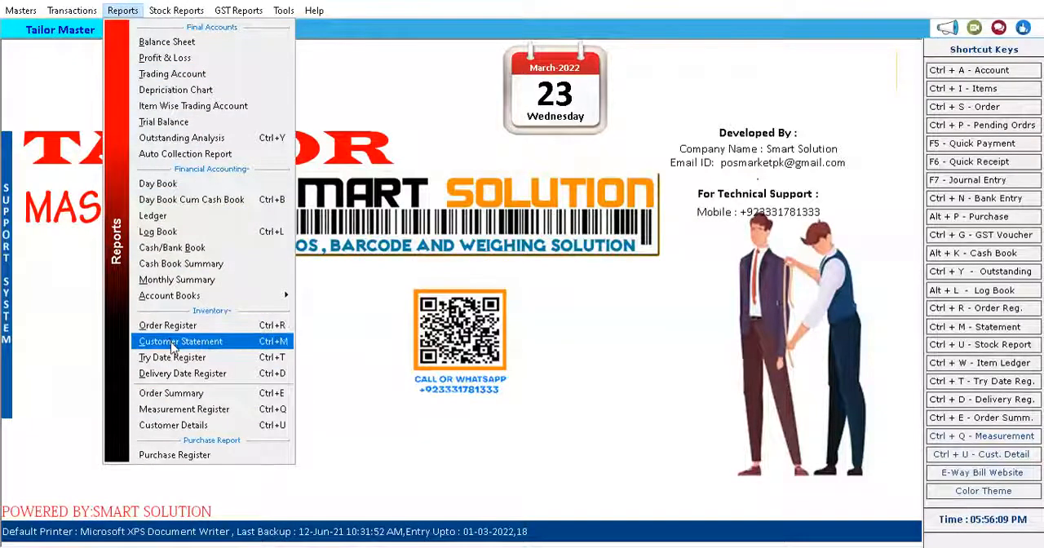
click(172, 342)
click(551, 71)
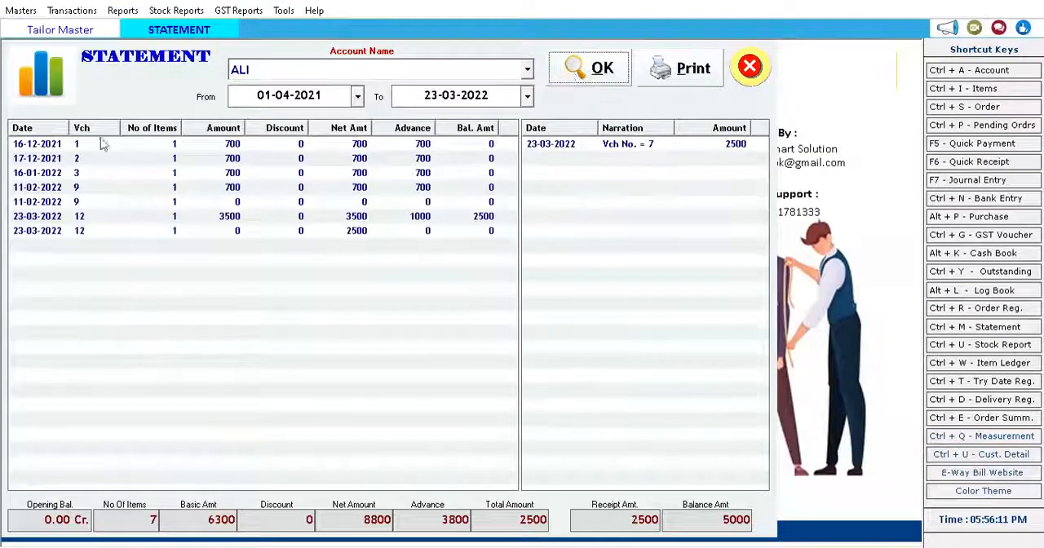
click(132, 159)
click(162, 146)
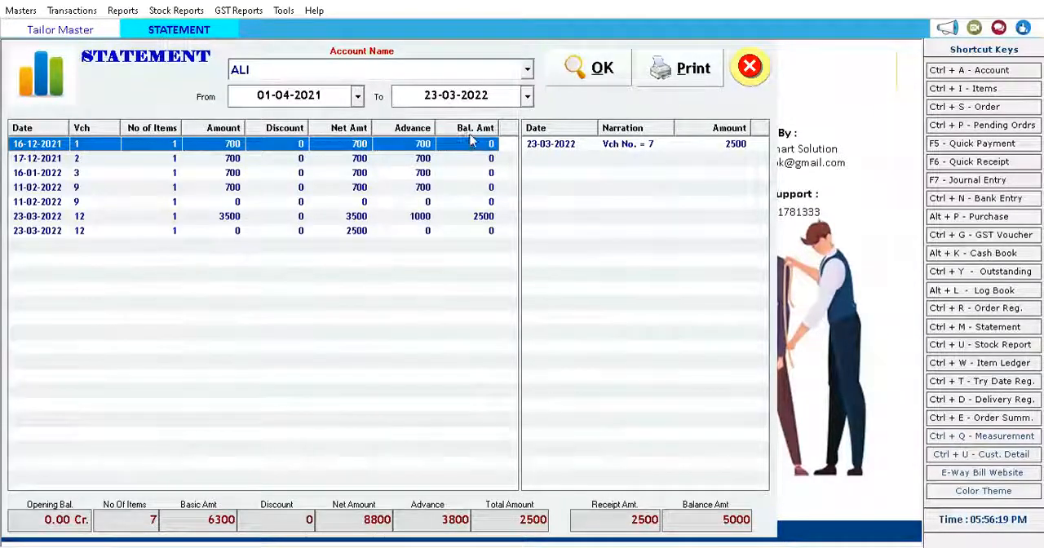
click(488, 217)
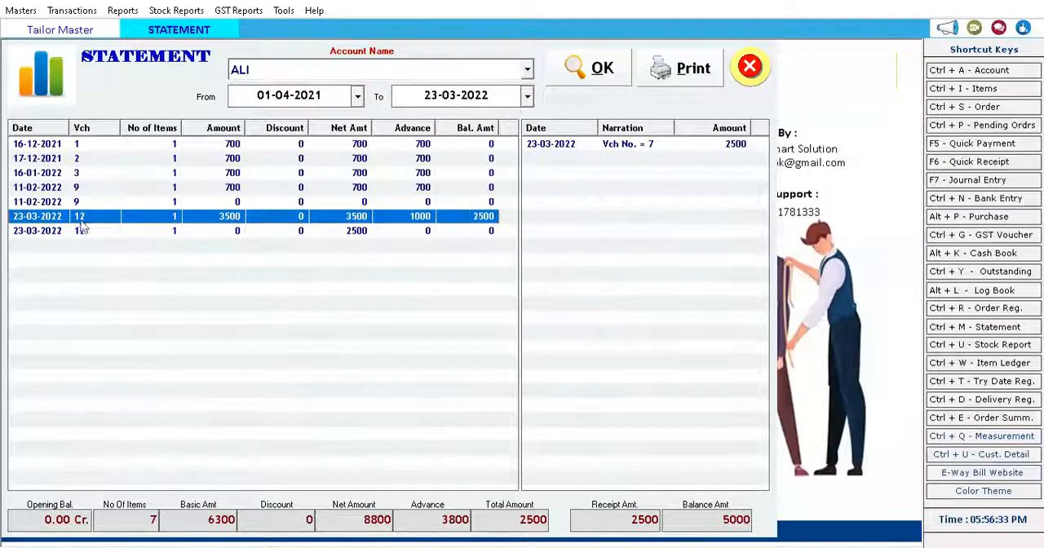
click(116, 234)
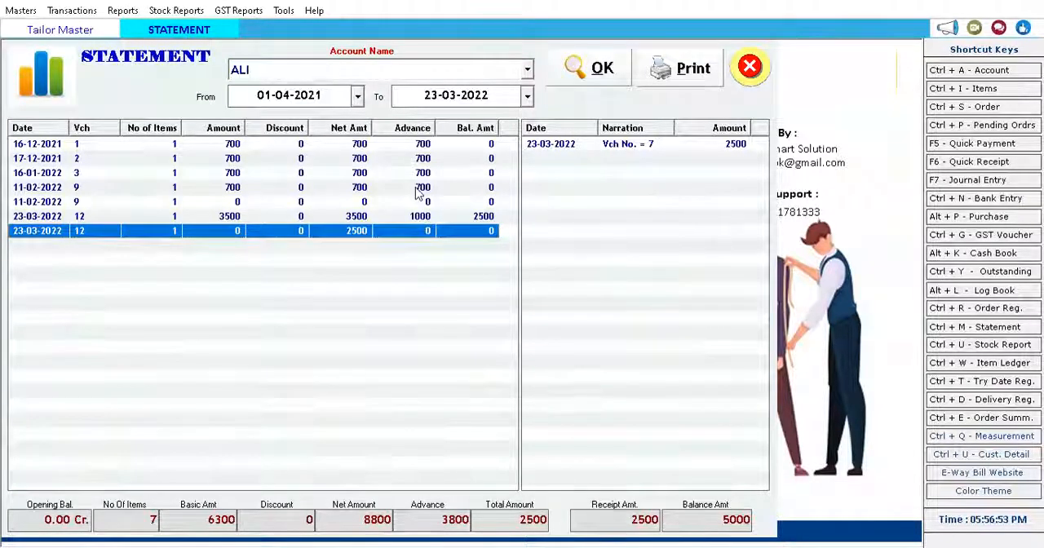
click(749, 67)
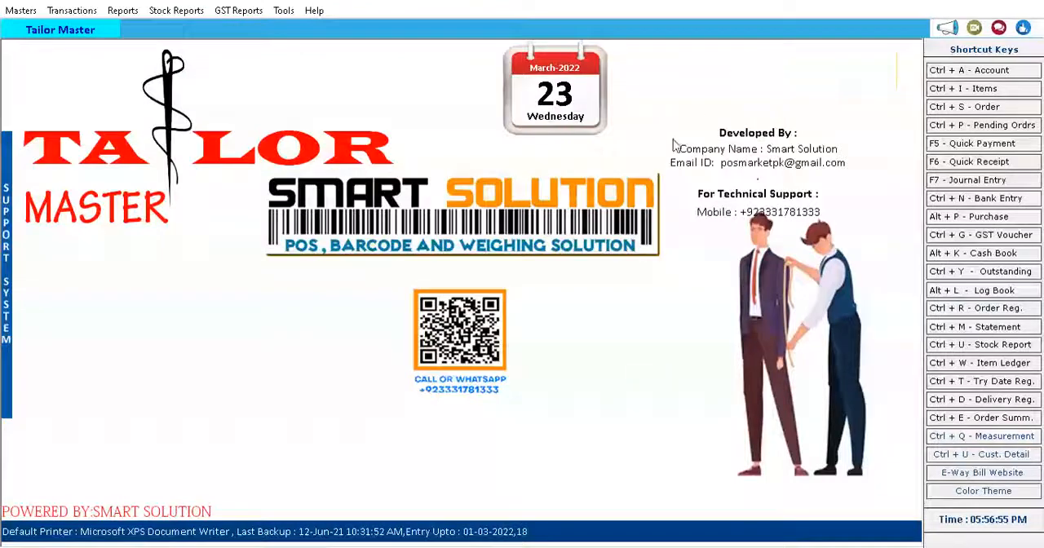